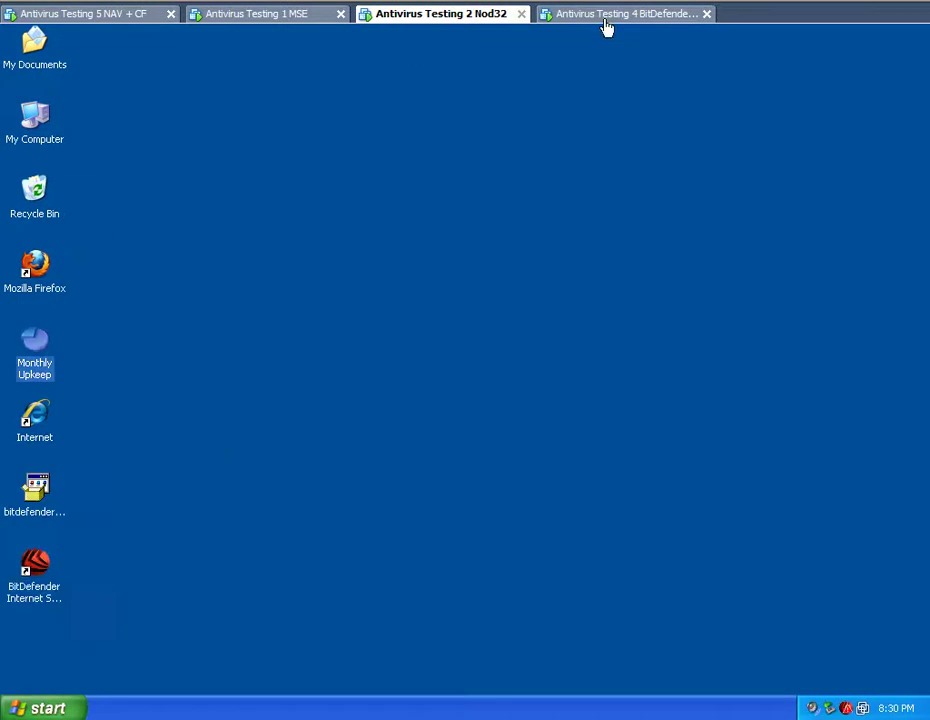
# Step: Look over the desktops of the MSE, Nod32 and BitDefender test machines
pyautogui.doubleClick(40, 565)
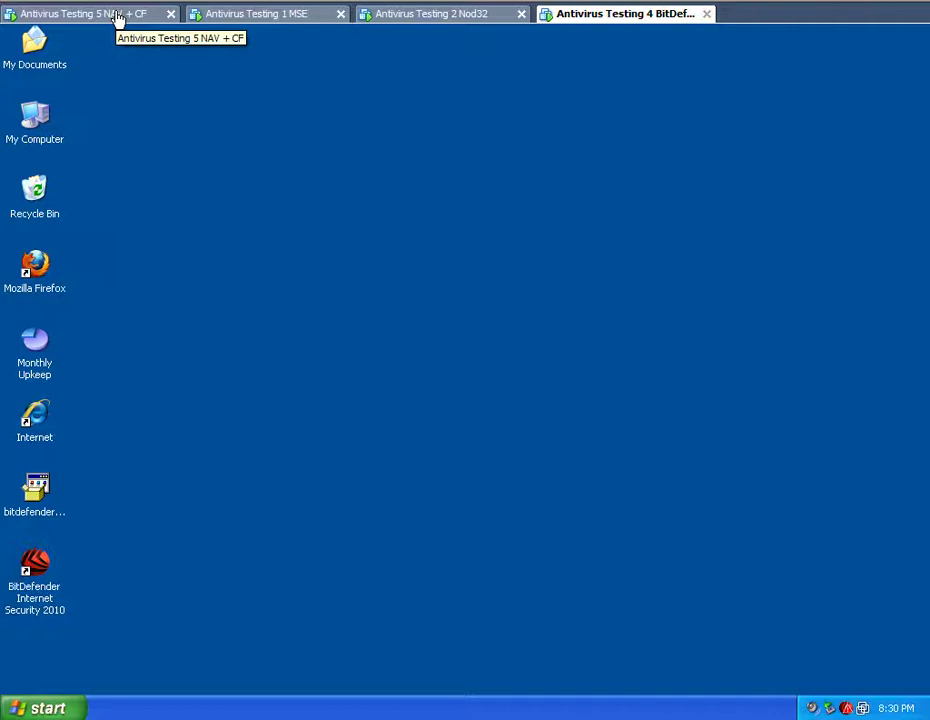
pyautogui.click(252, 15)
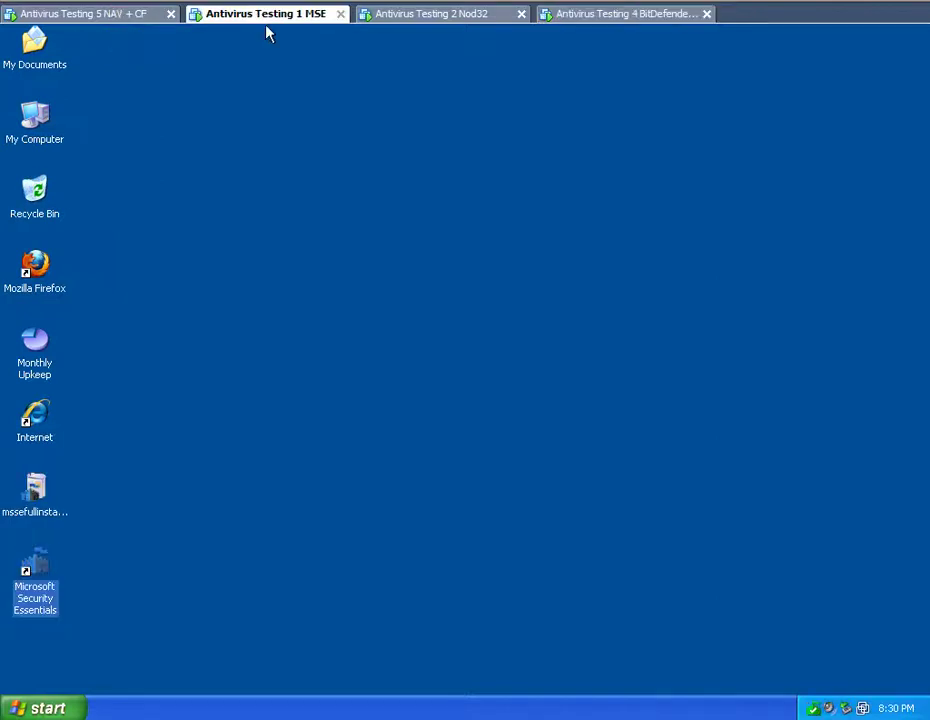
pyautogui.click(403, 15)
pyautogui.click(623, 15)
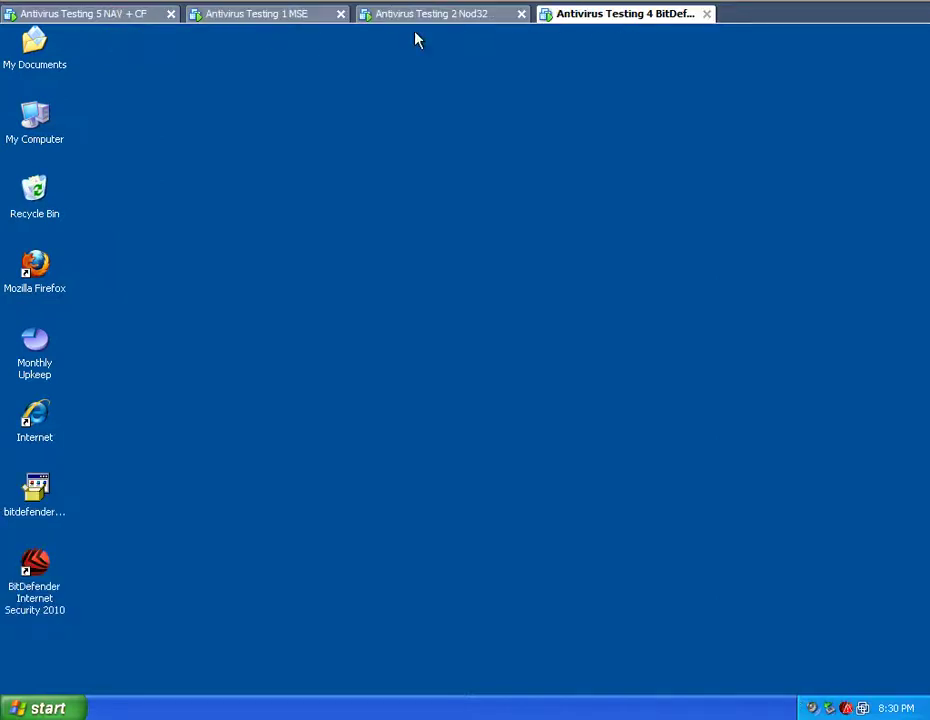
# Step: Open Norton AntiVirus on the Antivirus Testing 5 NAV + CF machine and run LiveUpdate
pyautogui.click(112, 15)
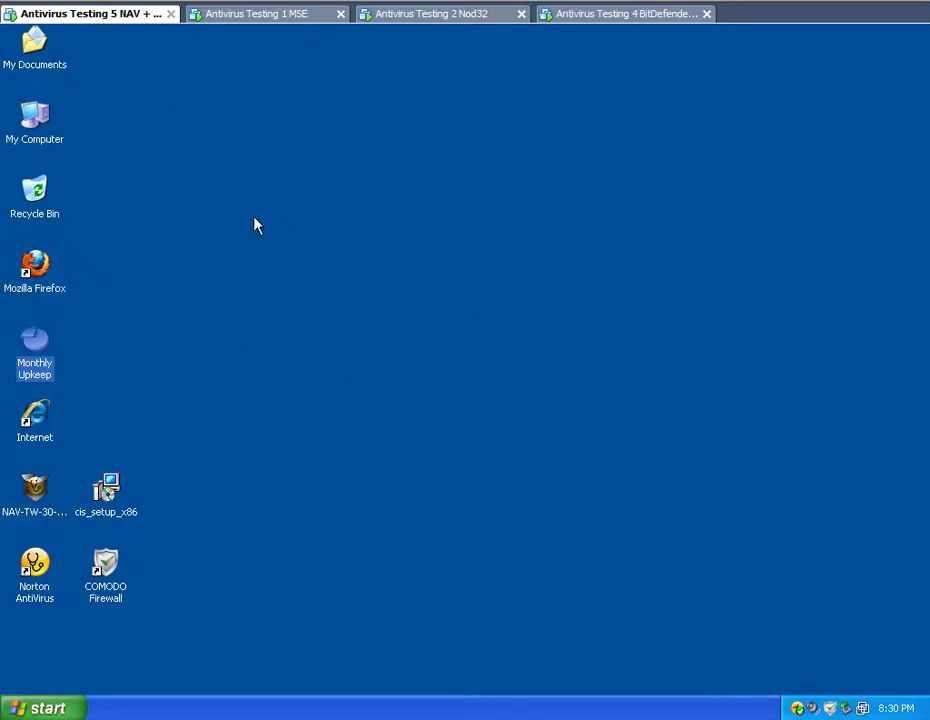
pyautogui.doubleClick(797, 708)
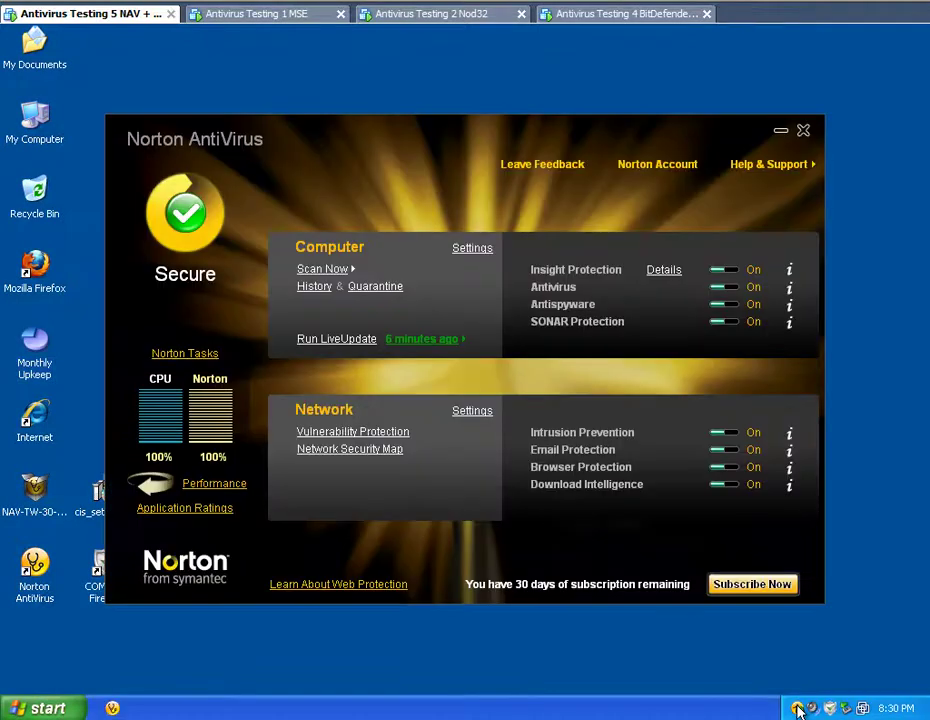
# Step: Update the virus and spyware definitions of Microsoft Security Essentials on the Antivirus Testing 1 MSE machine
pyautogui.click(266, 18)
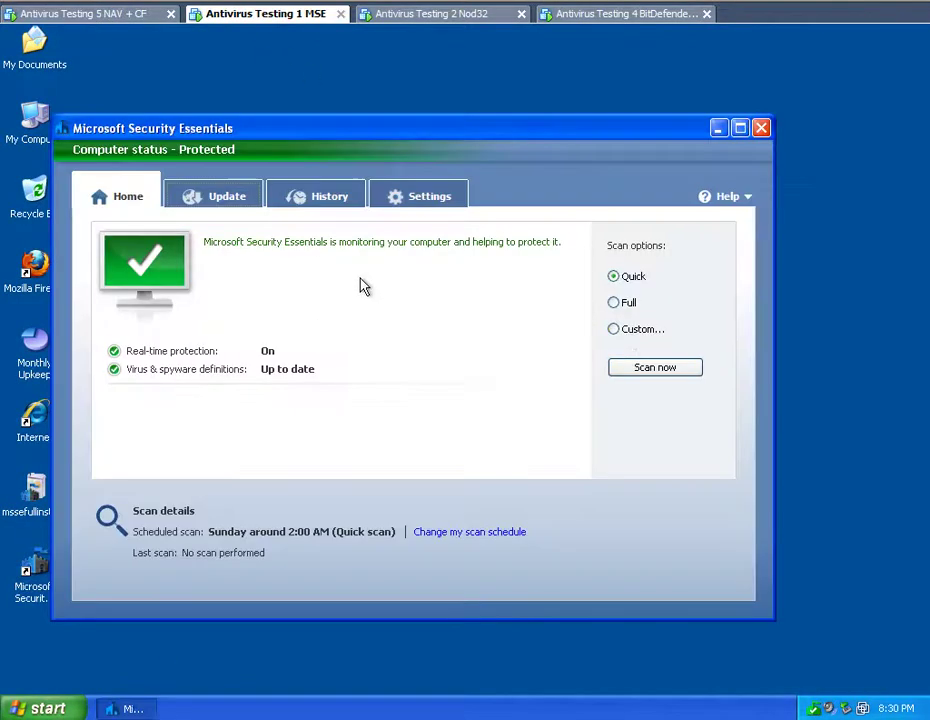
pyautogui.click(220, 198)
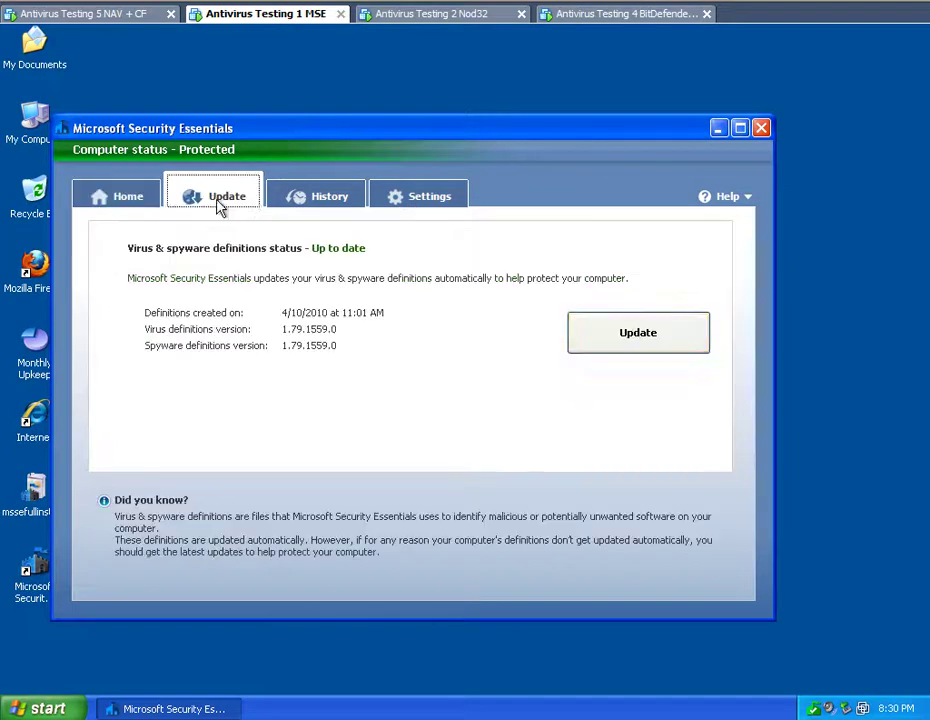
pyautogui.click(608, 340)
# Step: Open ESET NOD32 Antivirus on the Antivirus Testing 2 Nod32 machine and update its virus signature database
pyautogui.click(425, 14)
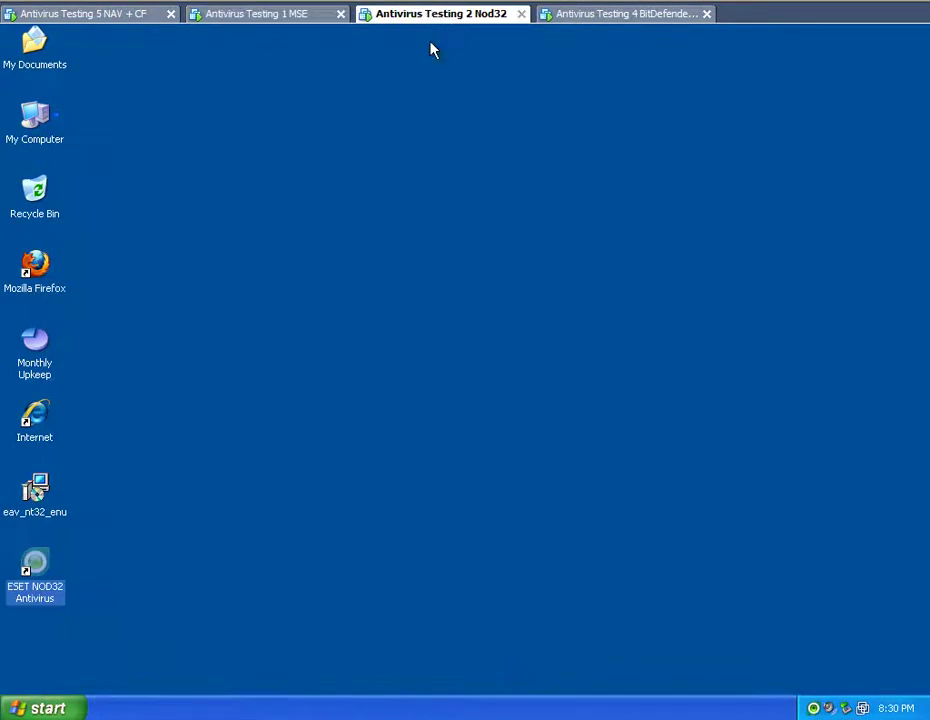
pyautogui.doubleClick(30, 575)
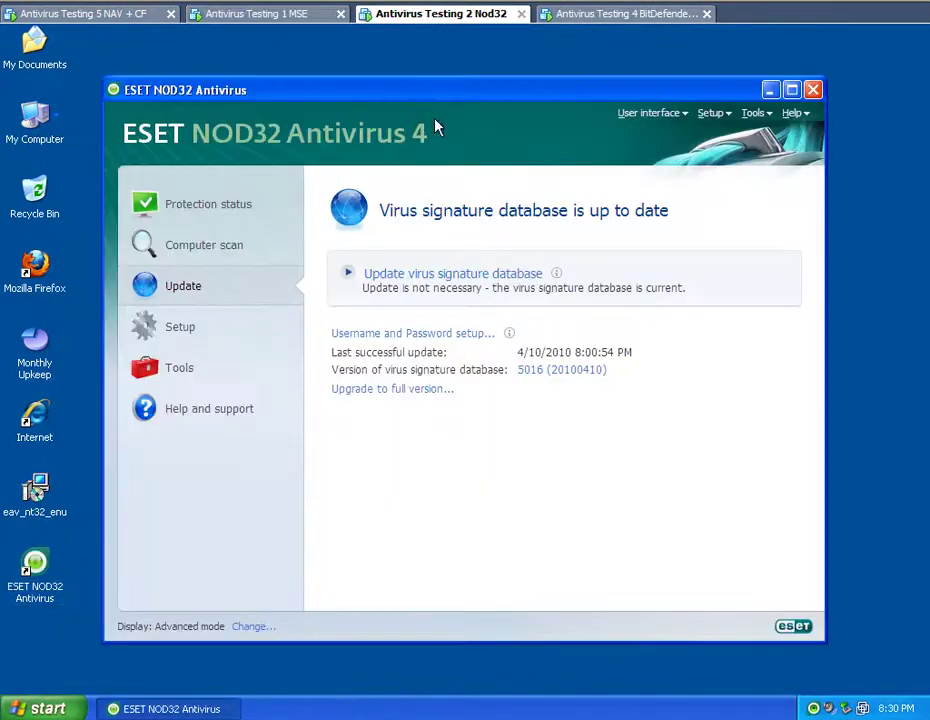
pyautogui.click(470, 274)
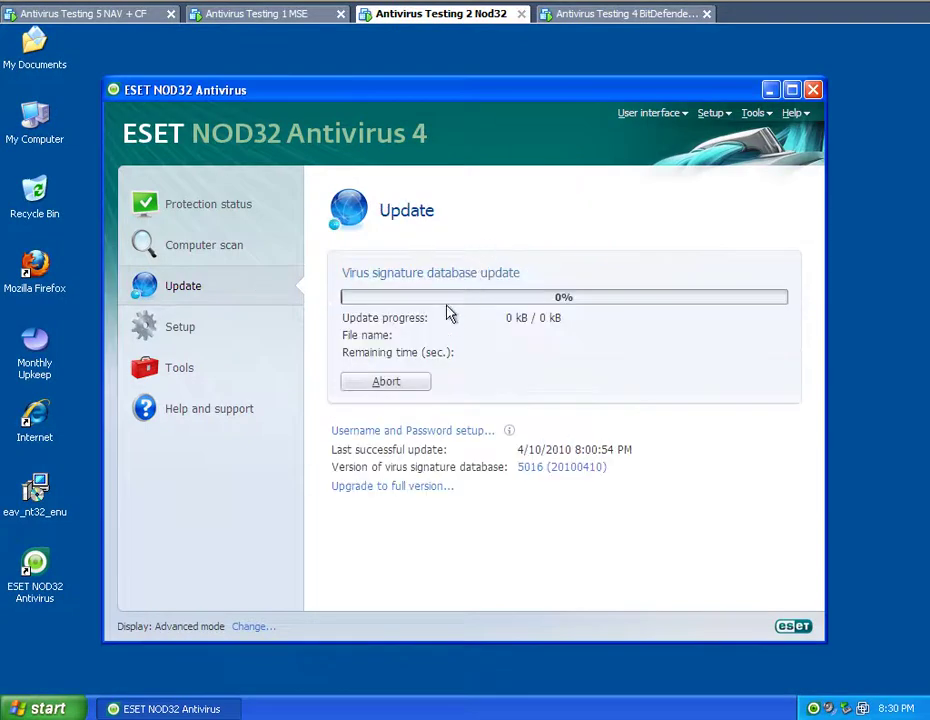
# Step: Open BitDefender Internet Security 2010 on the Antivirus Testing 4 machine and start its update
pyautogui.click(576, 15)
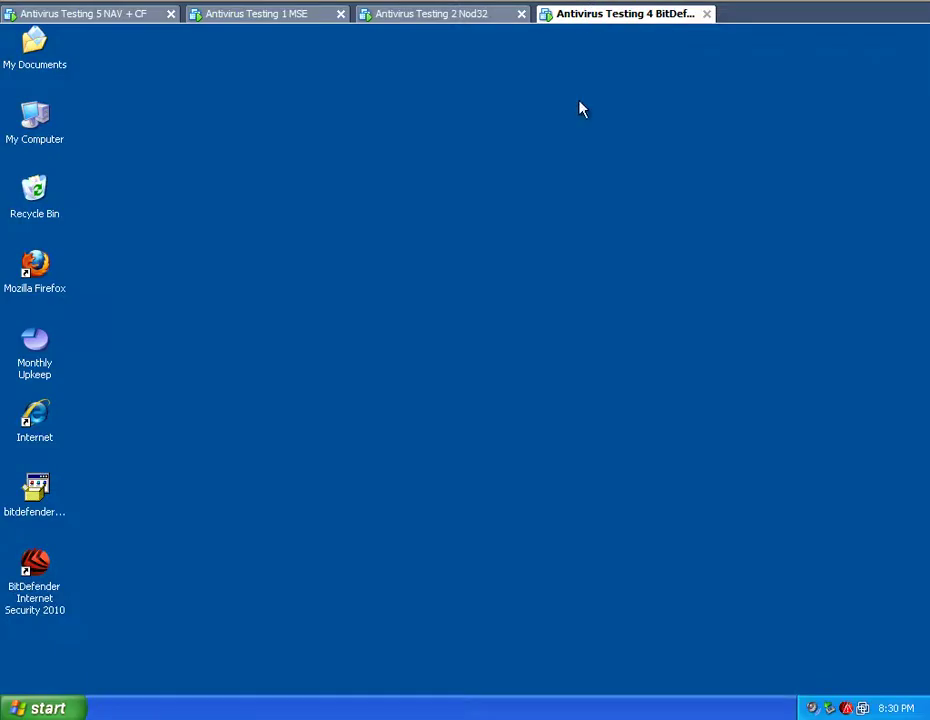
pyautogui.doubleClick(30, 580)
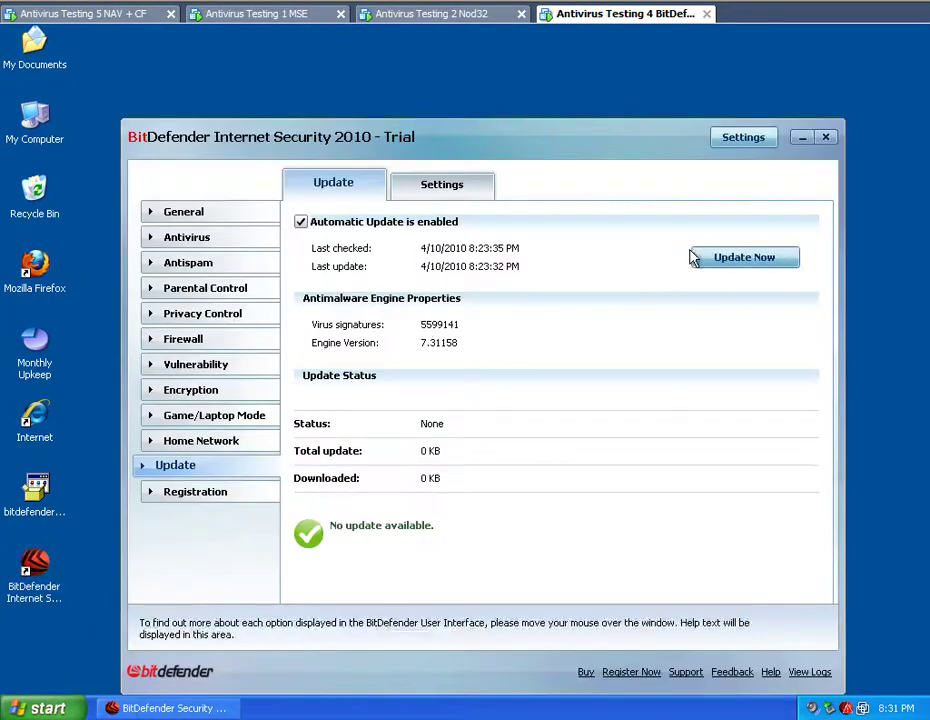
pyautogui.click(737, 258)
# Step: On the NAV + CF machine, dismiss the Norton Account activation and close the finished Norton LiveUpdate
pyautogui.click(95, 14)
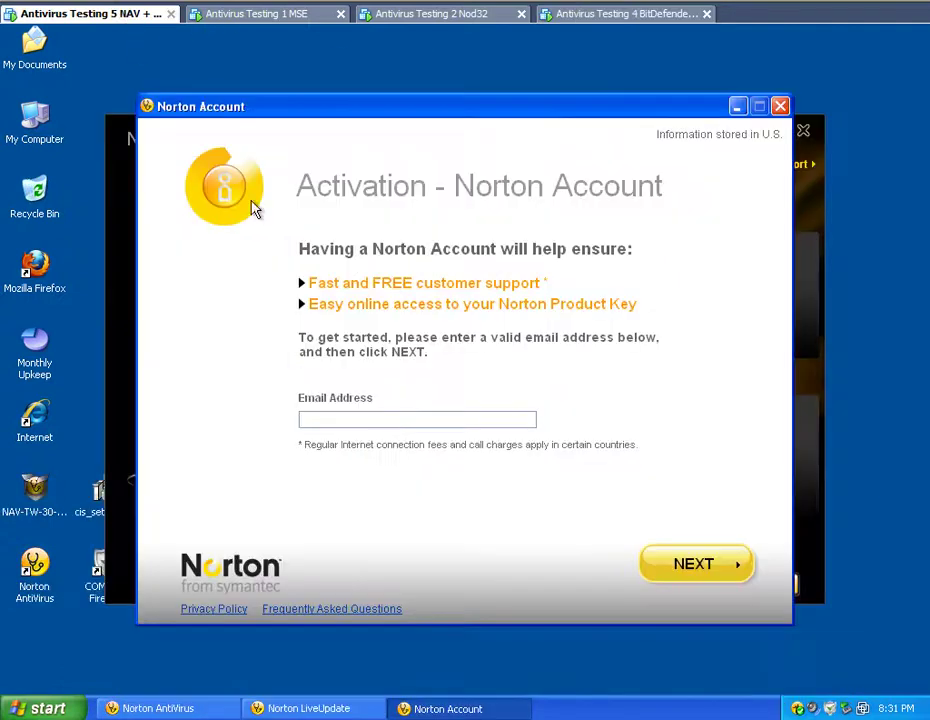
pyautogui.click(780, 105)
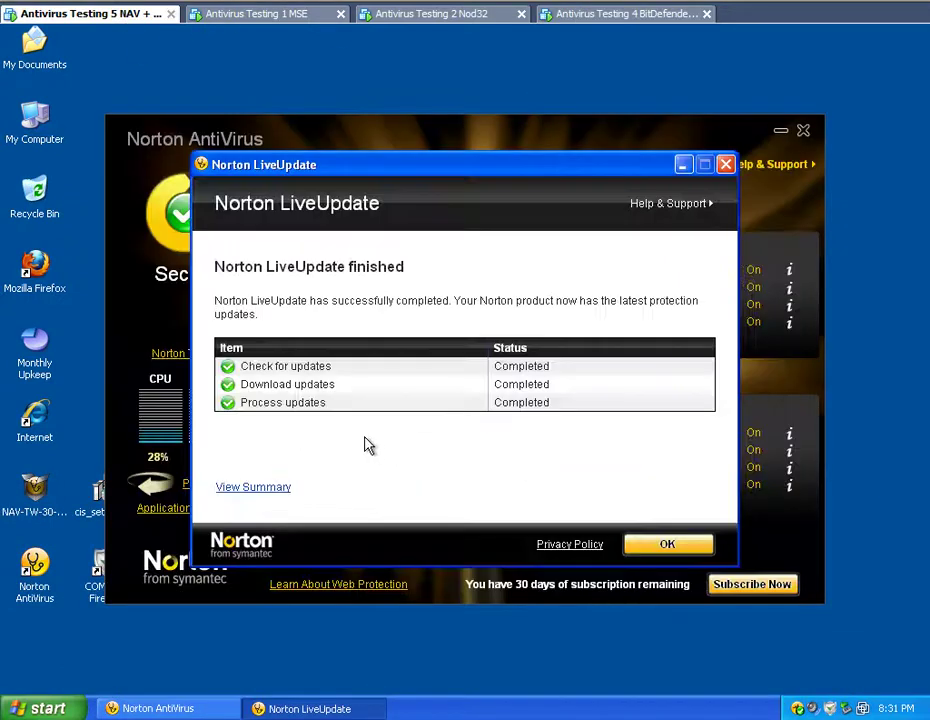
pyautogui.click(666, 546)
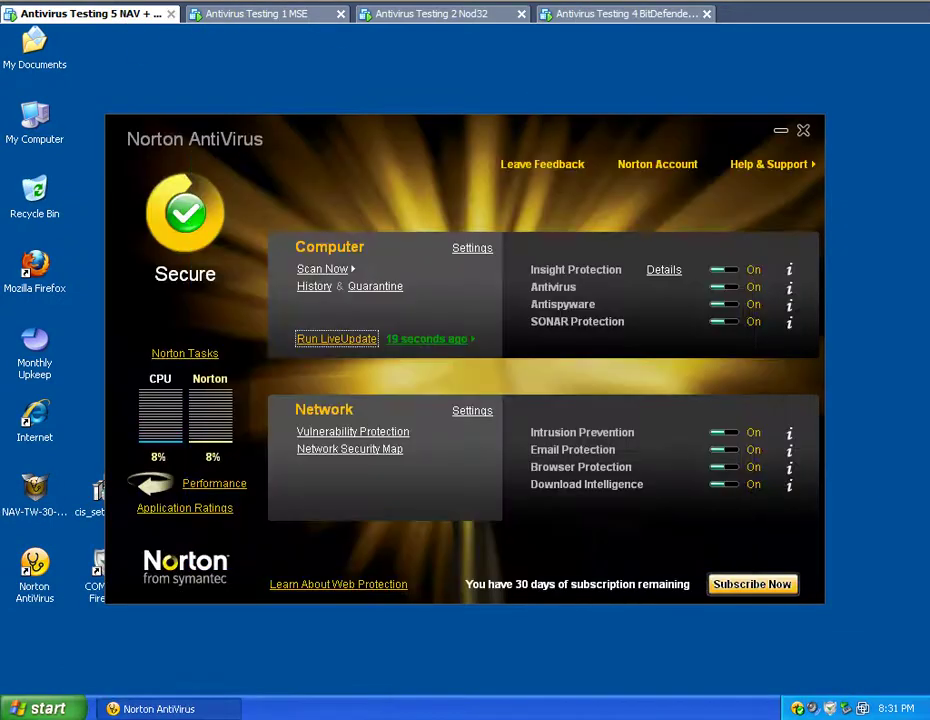
# Step: Open COMODO Firewall on the NAV + CF machine and launch its updater
pyautogui.doubleClick(829, 709)
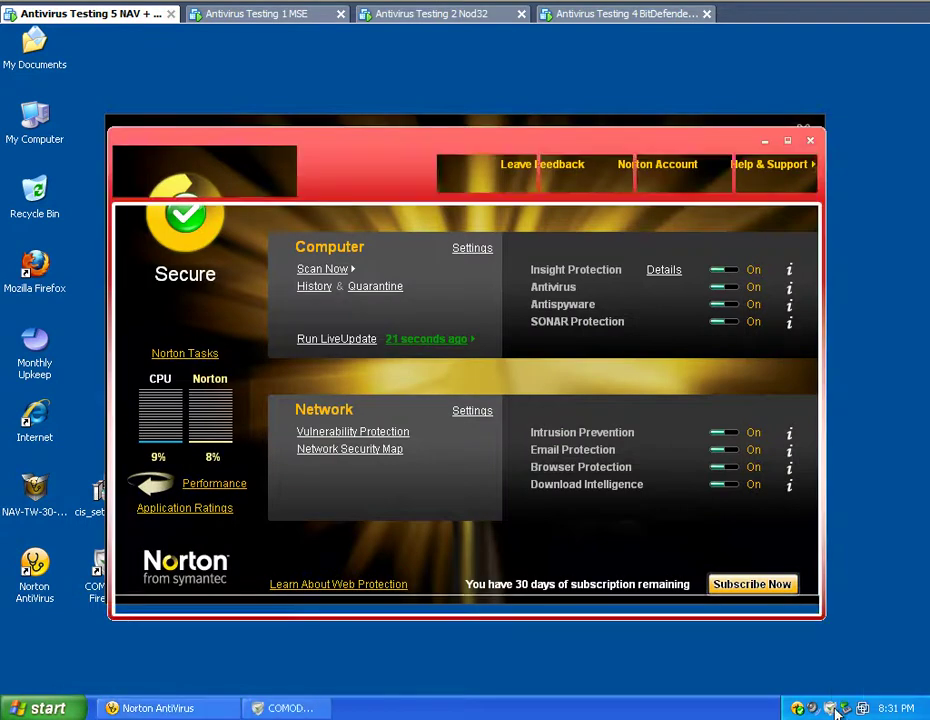
pyautogui.click(772, 176)
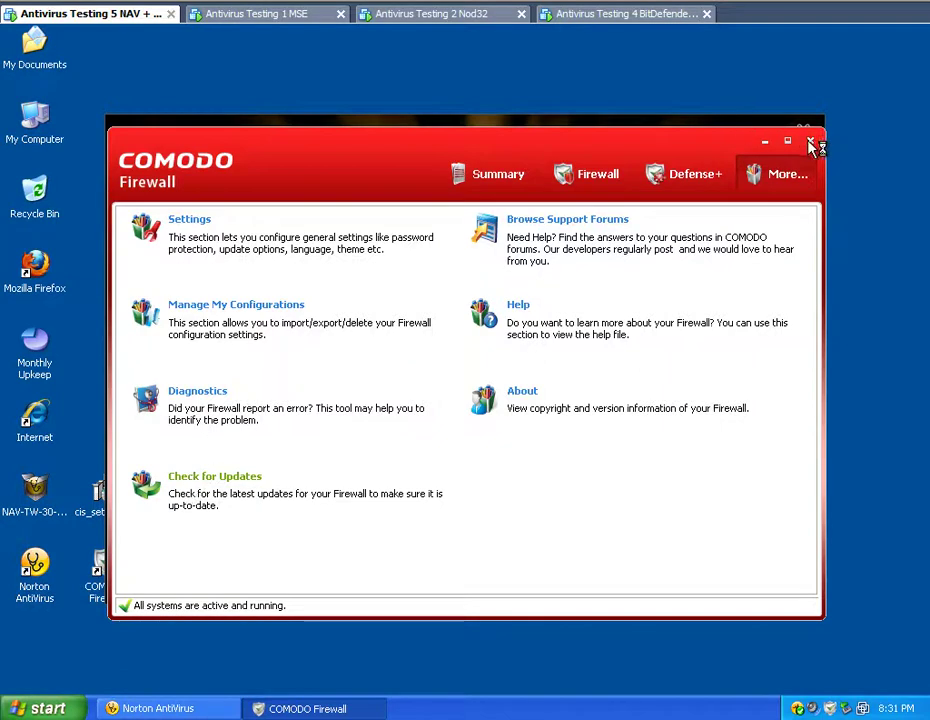
# Step: Close Microsoft Security Essentials on the MSE machine and ESET NOD32 Antivirus on the Nod32 machine
pyautogui.click(215, 14)
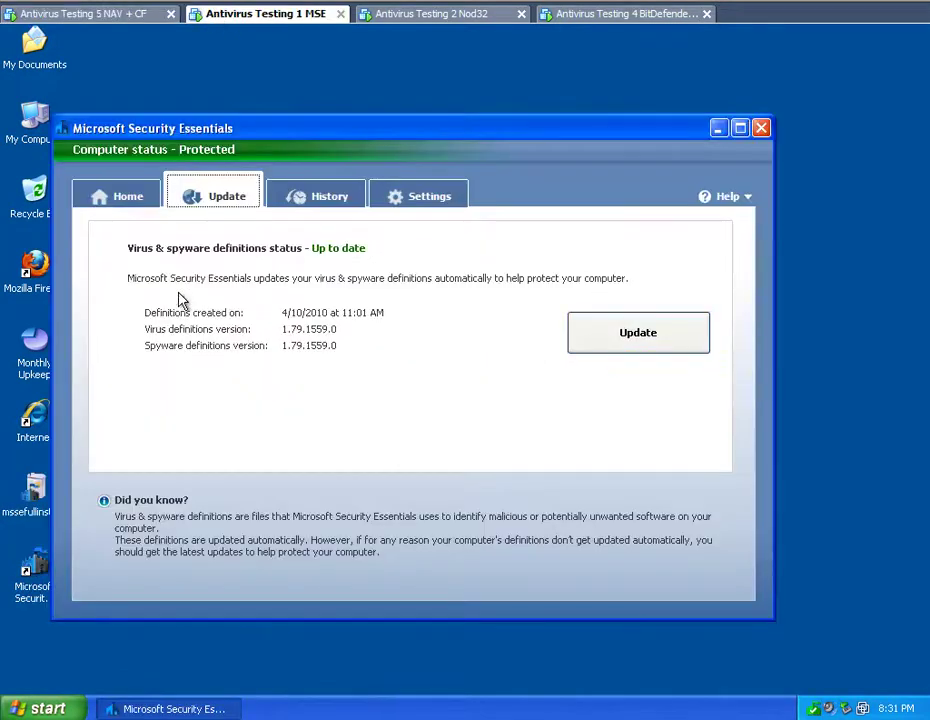
pyautogui.click(761, 128)
pyautogui.click(425, 14)
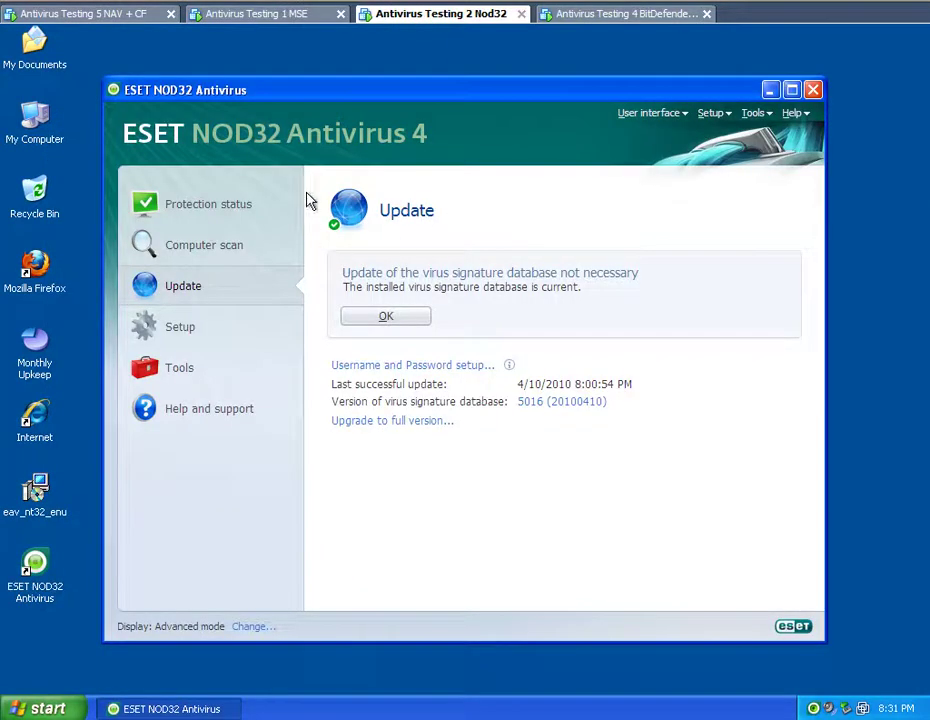
pyautogui.click(815, 91)
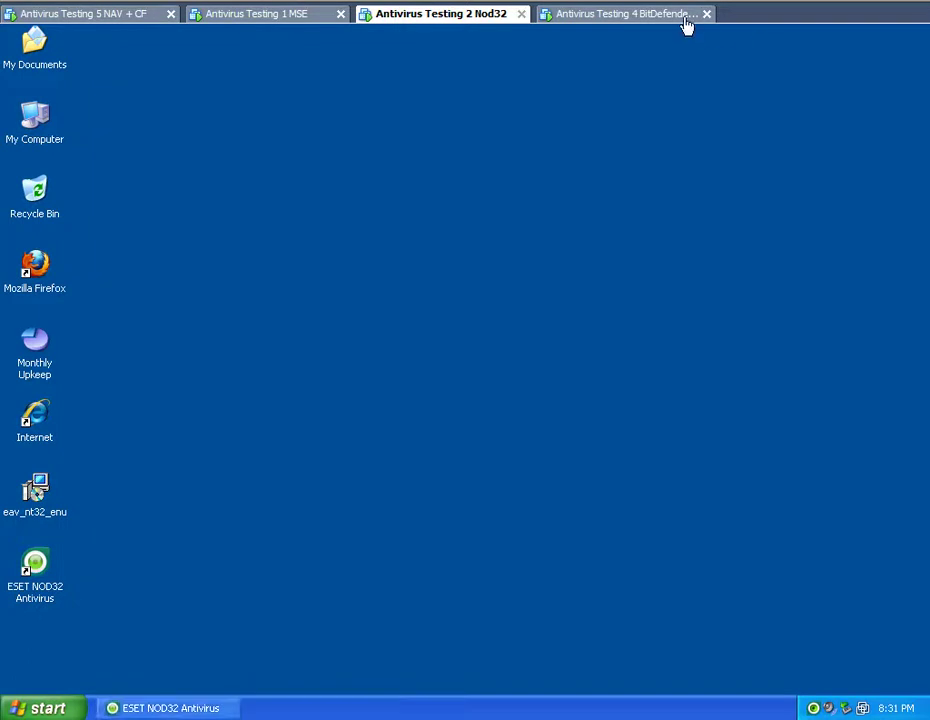
# Step: Check BitDefender's update progress, and start the COMODO Firewall update check on the NAV + CF machine
pyautogui.click(685, 16)
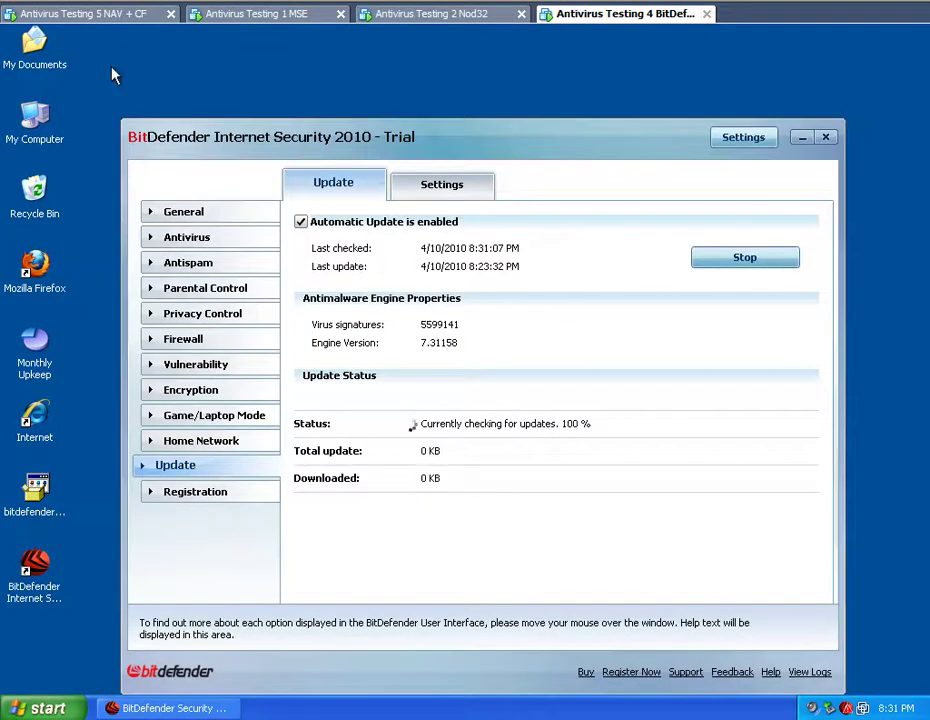
pyautogui.click(85, 18)
pyautogui.click(491, 509)
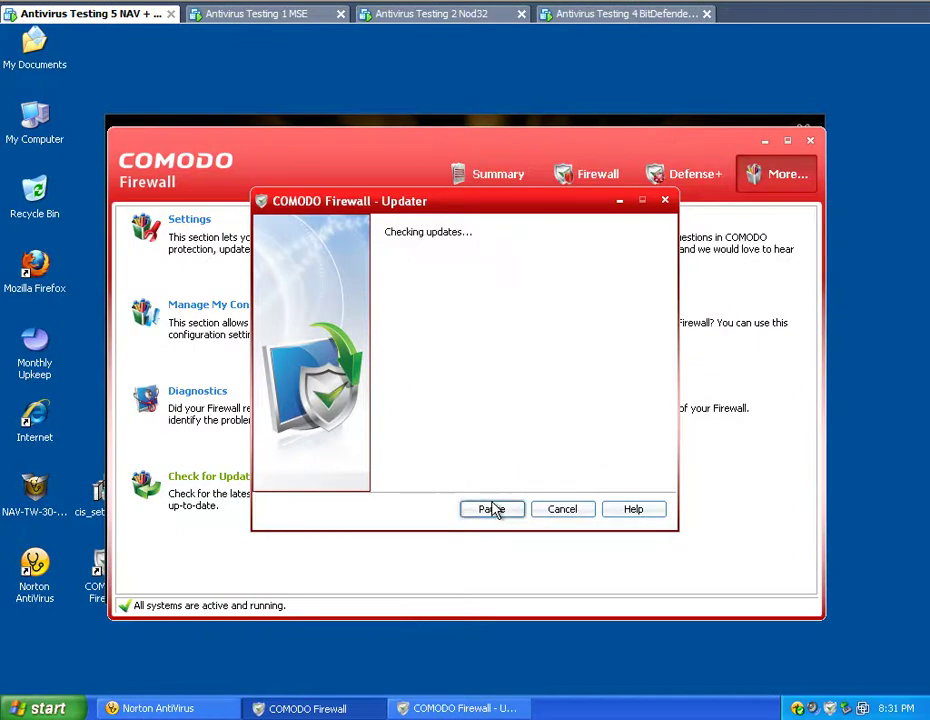
# Step: Close the main COMODO Firewall and Norton AntiVirus windows, leaving the COMODO updater running
pyautogui.click(810, 141)
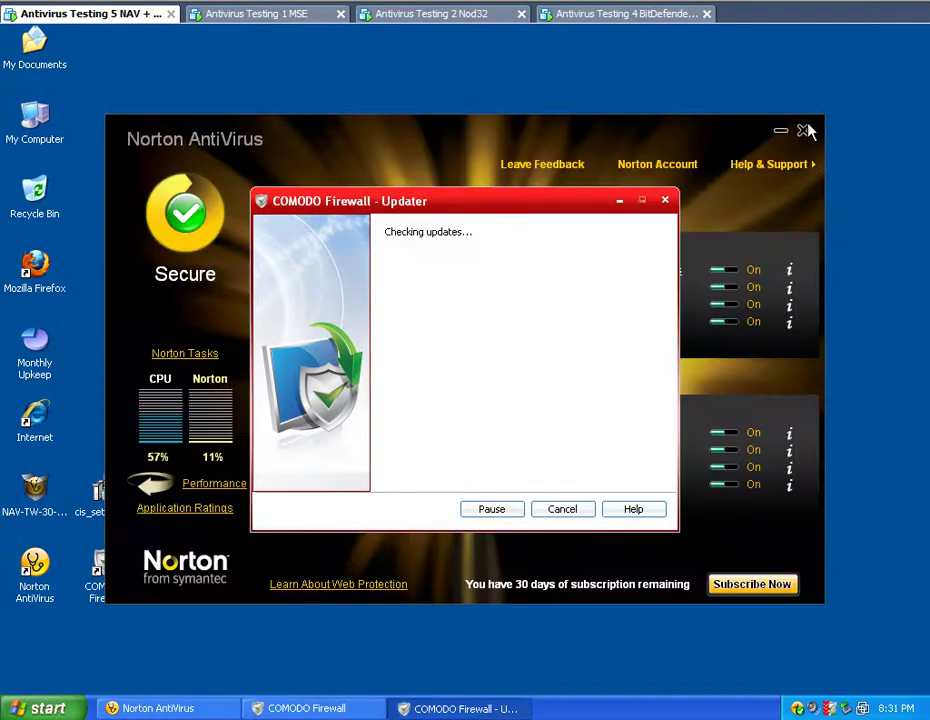
pyautogui.click(790, 130)
pyautogui.click(803, 131)
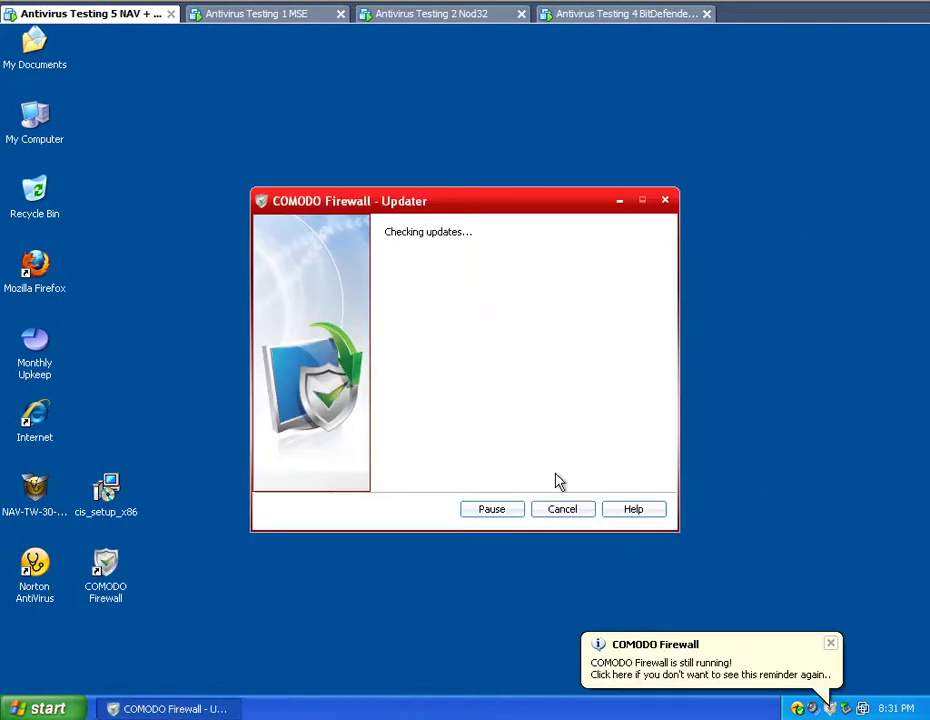
# Step: Check BitDefender's update status again and look over the Nod32 and MSE machines
pyautogui.click(605, 18)
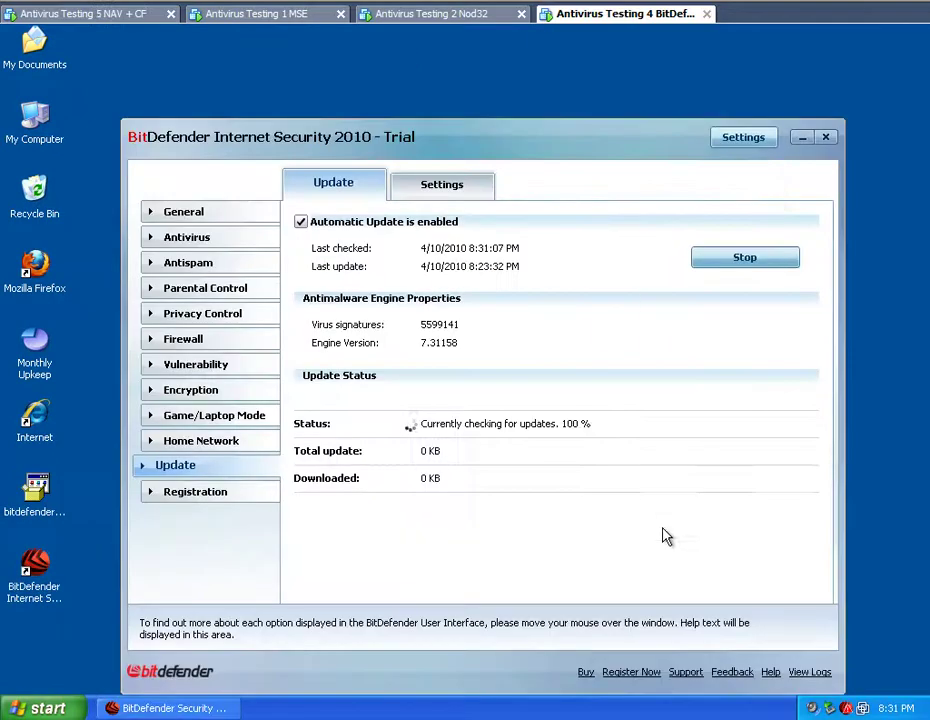
pyautogui.click(412, 22)
pyautogui.click(266, 22)
# Step: On the NAV + CF machine, dismiss the COMODO Firewall reminder and finish the updater
pyautogui.click(128, 22)
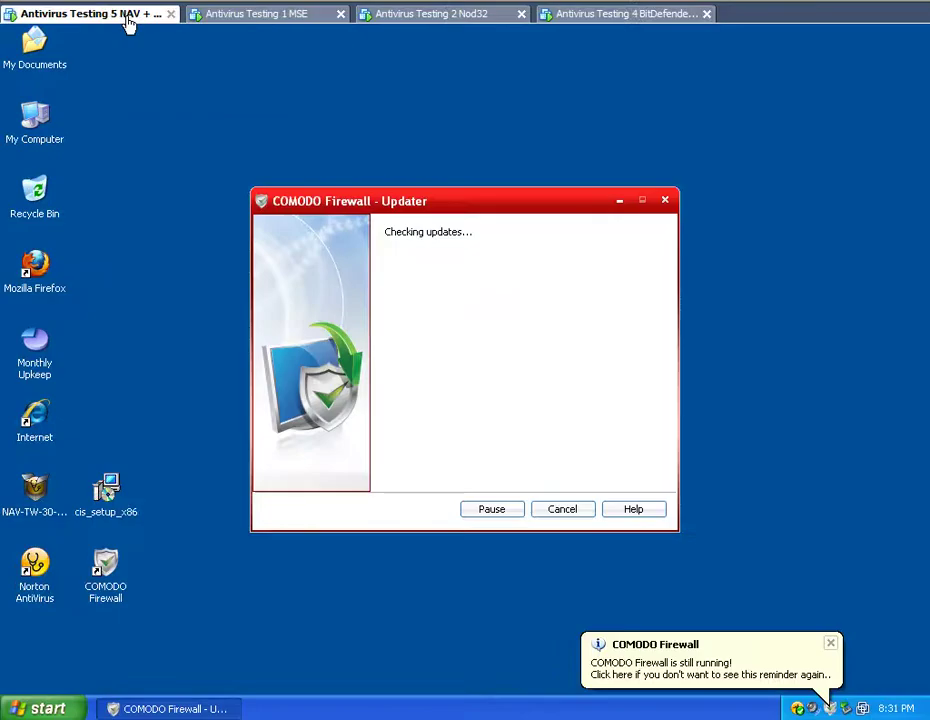
pyautogui.click(830, 644)
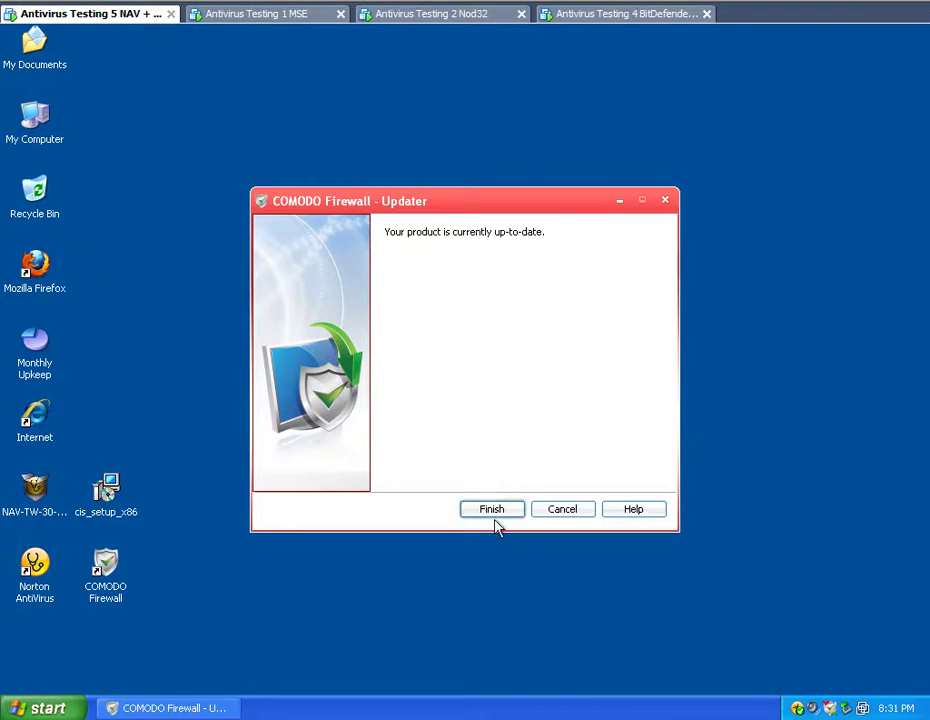
pyautogui.click(494, 510)
# Step: Review BitDefender's update status on the Antivirus Testing 4 machine and close its window
pyautogui.click(570, 12)
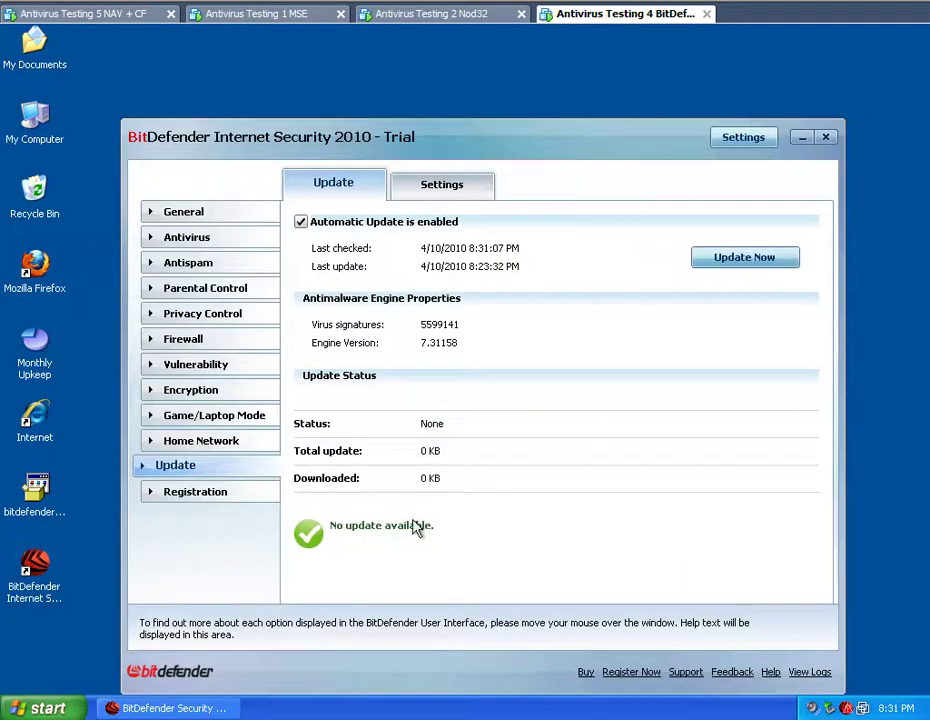
pyautogui.click(825, 139)
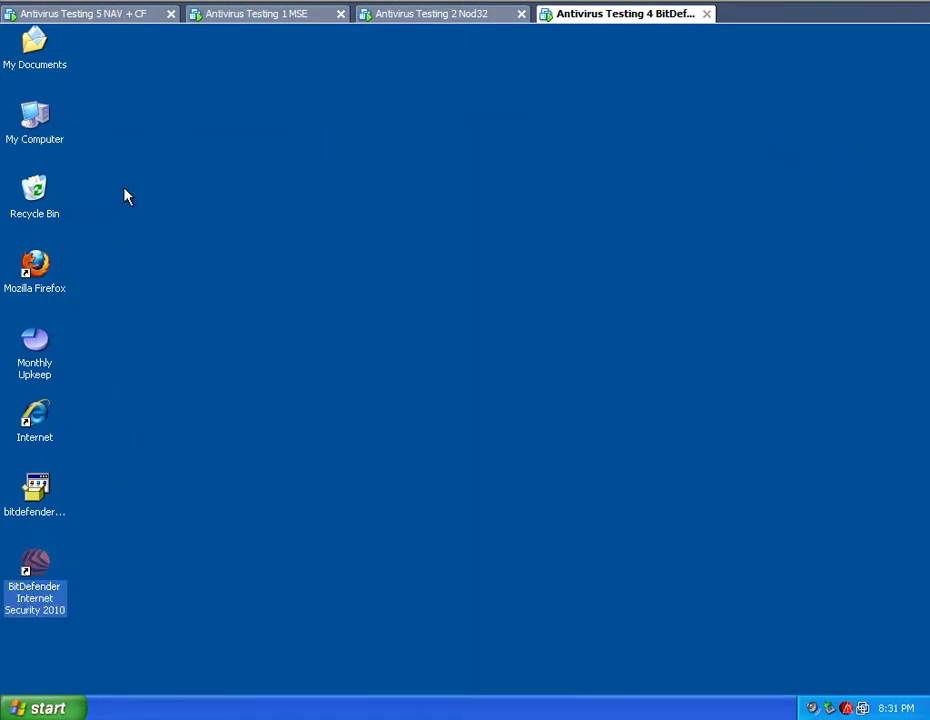
# Step: Go through all four test machines in turn to review their desktops, ending on the NAV + CF machine
pyautogui.click(141, 22)
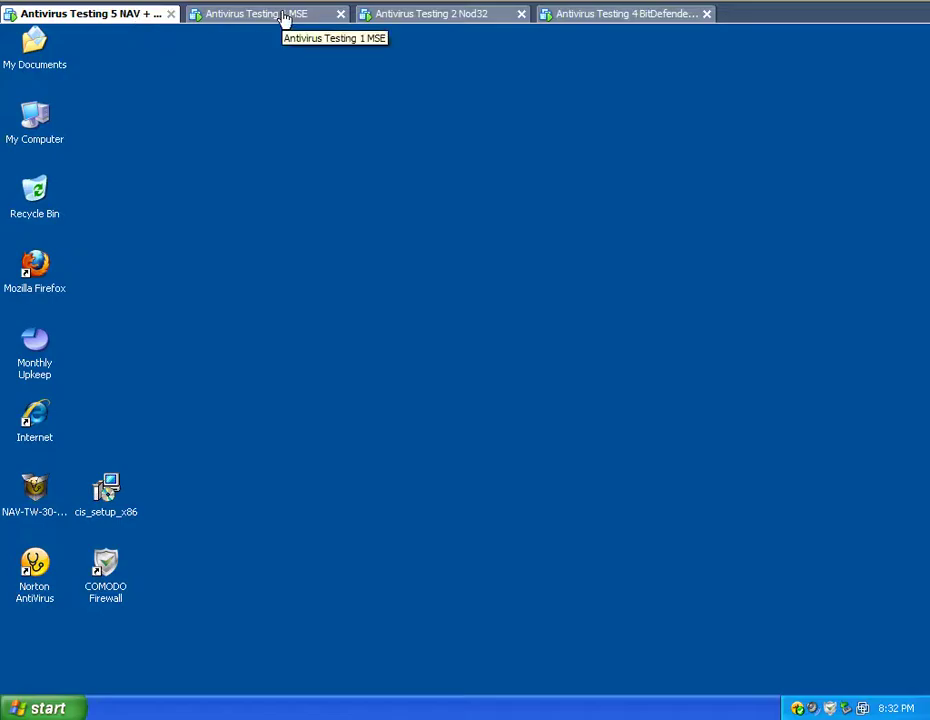
pyautogui.click(284, 18)
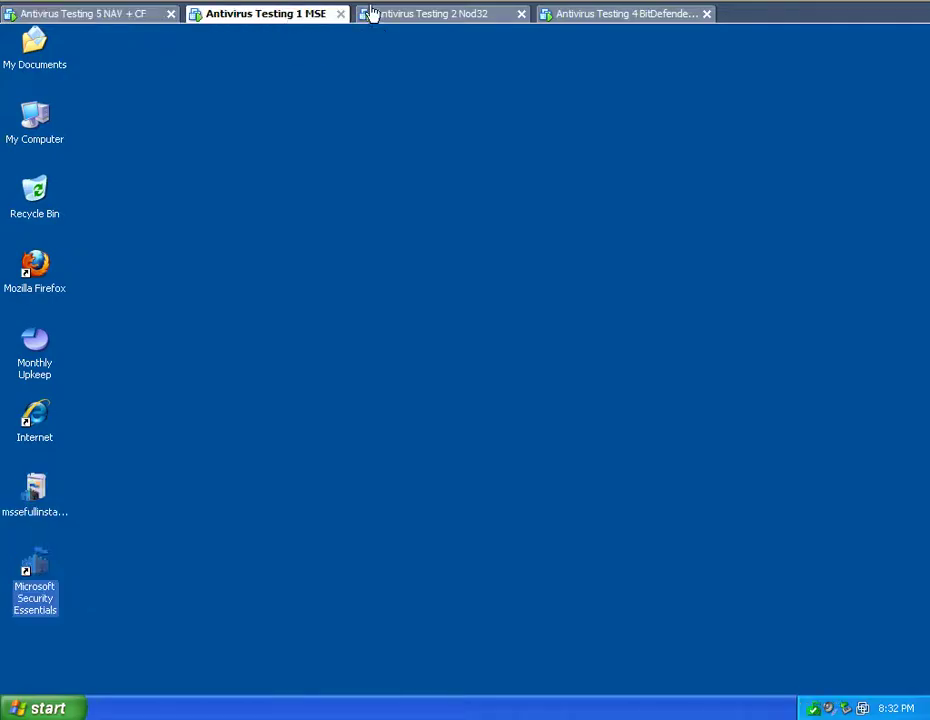
pyautogui.click(405, 15)
pyautogui.click(612, 15)
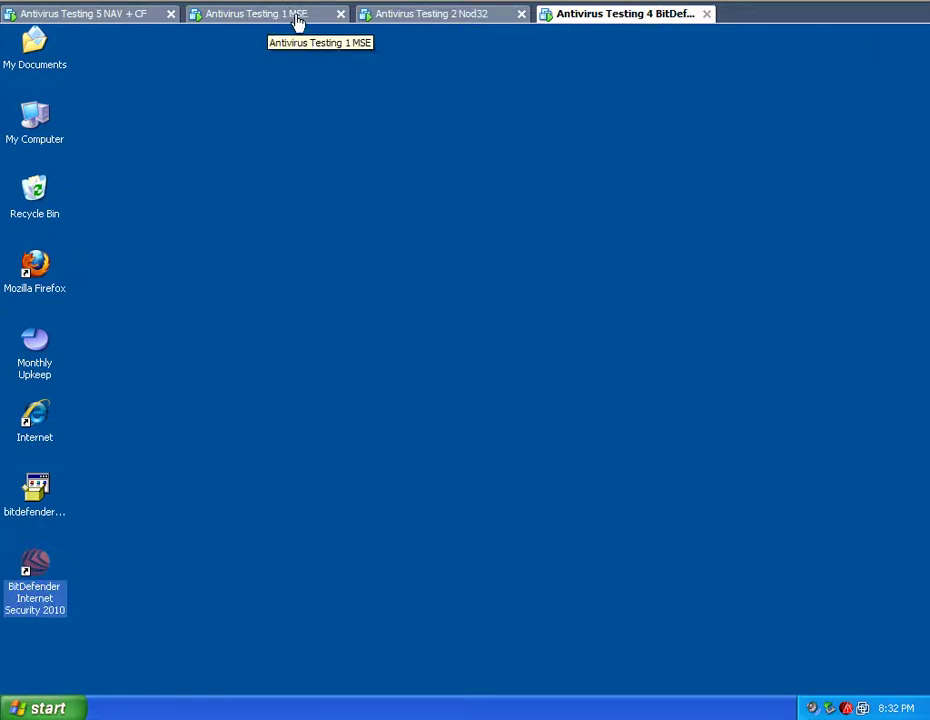
pyautogui.click(141, 20)
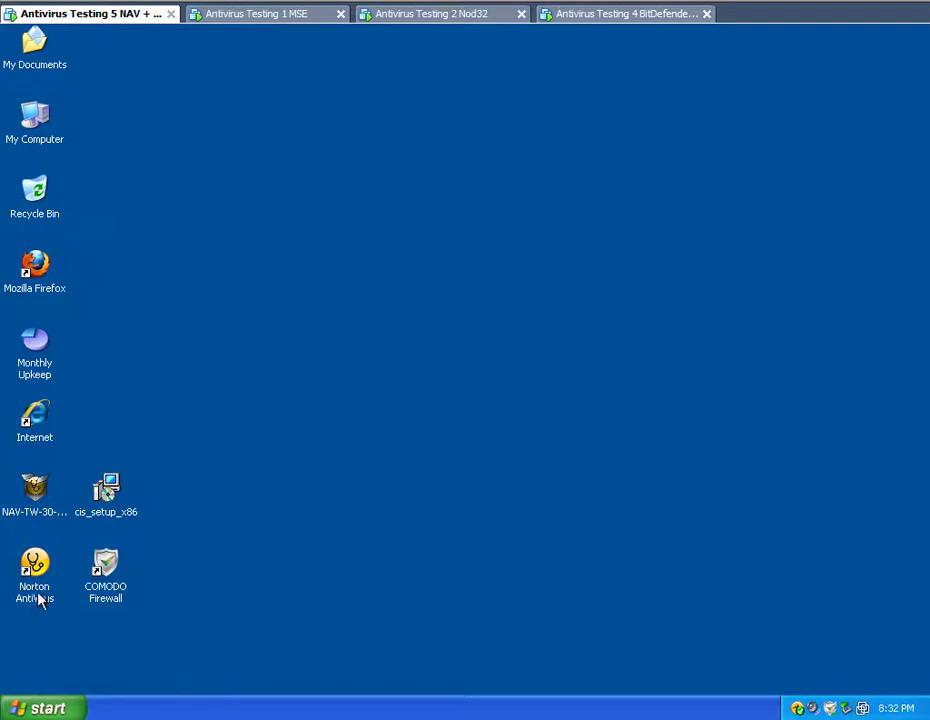
pyautogui.moveTo(177, 633); pyautogui.dragTo(100, 513)
pyautogui.click(215, 545)
pyautogui.moveTo(70, 643); pyautogui.dragTo(2, 488)
pyautogui.click(250, 597)
pyautogui.moveTo(216, 655); pyautogui.dragTo(83, 490)
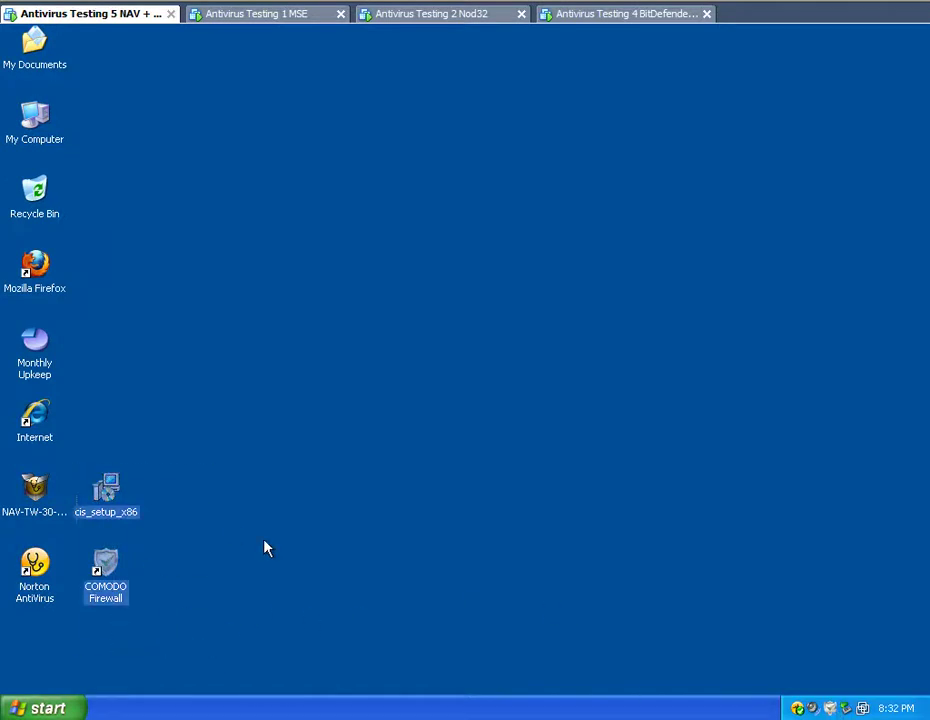
pyautogui.click(280, 560)
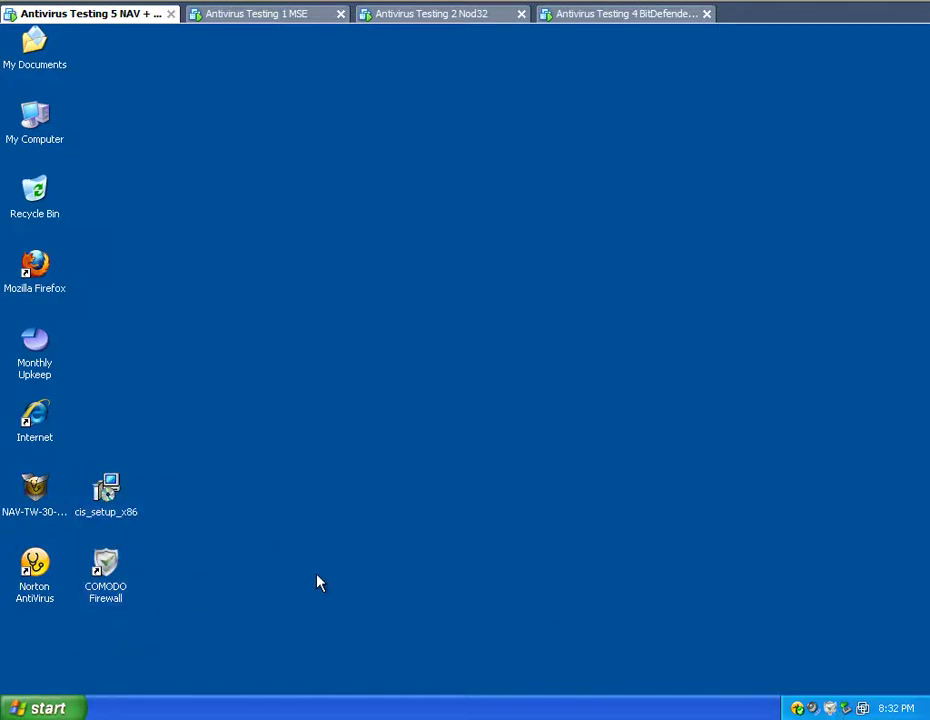
# Step: Switch back and forth between the MSE, Nod32 and BitDefender machines to compare their desktops
pyautogui.click(258, 20)
pyautogui.click(424, 20)
pyautogui.click(600, 19)
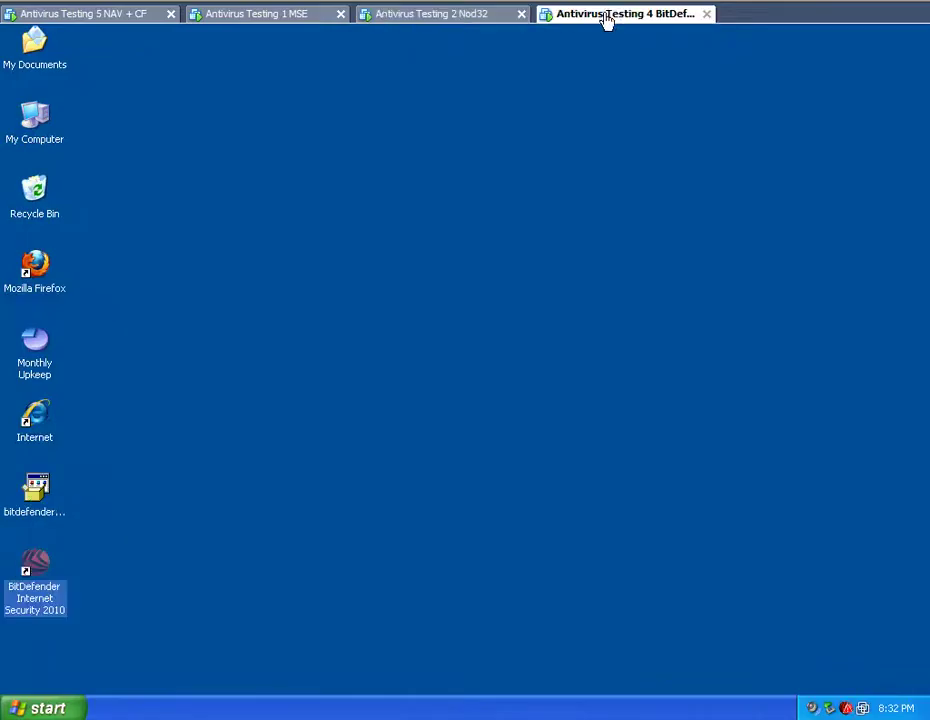
pyautogui.click(415, 373)
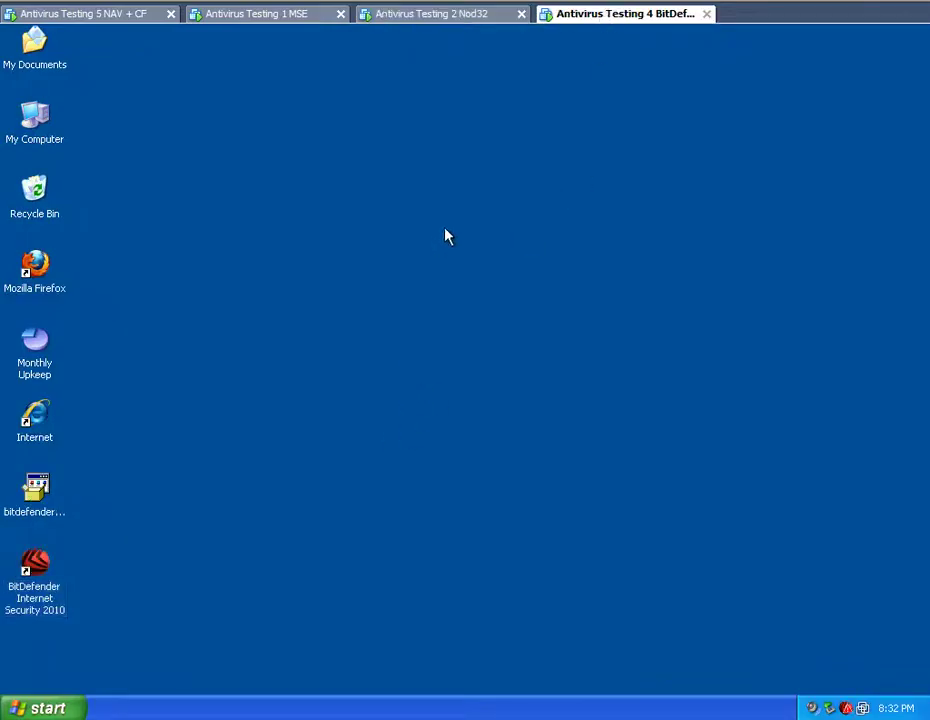
pyautogui.click(436, 24)
pyautogui.click(235, 20)
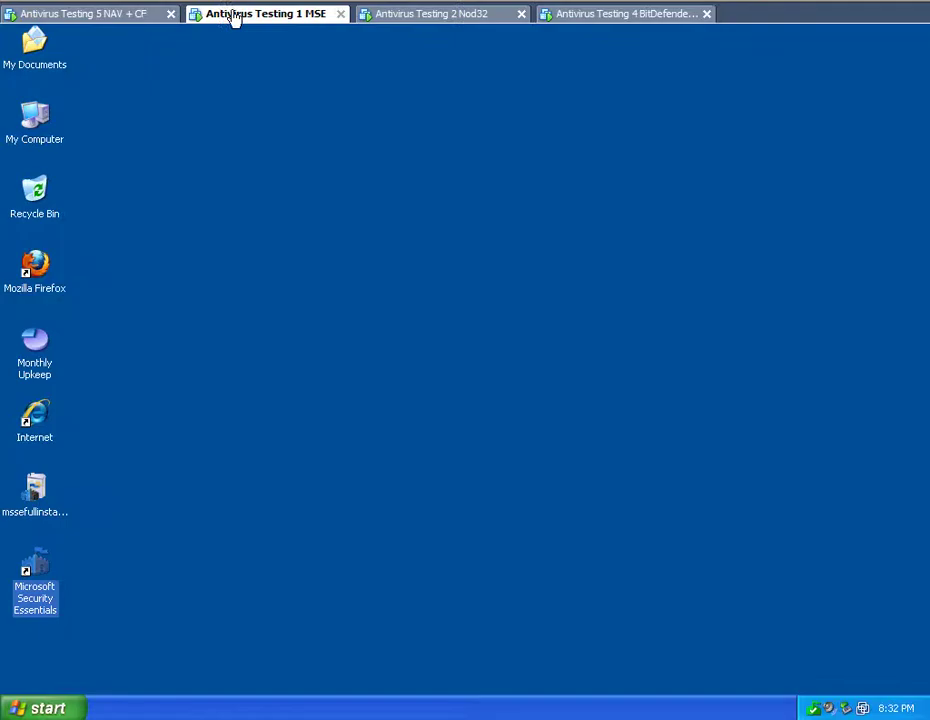
pyautogui.click(447, 20)
pyautogui.click(600, 19)
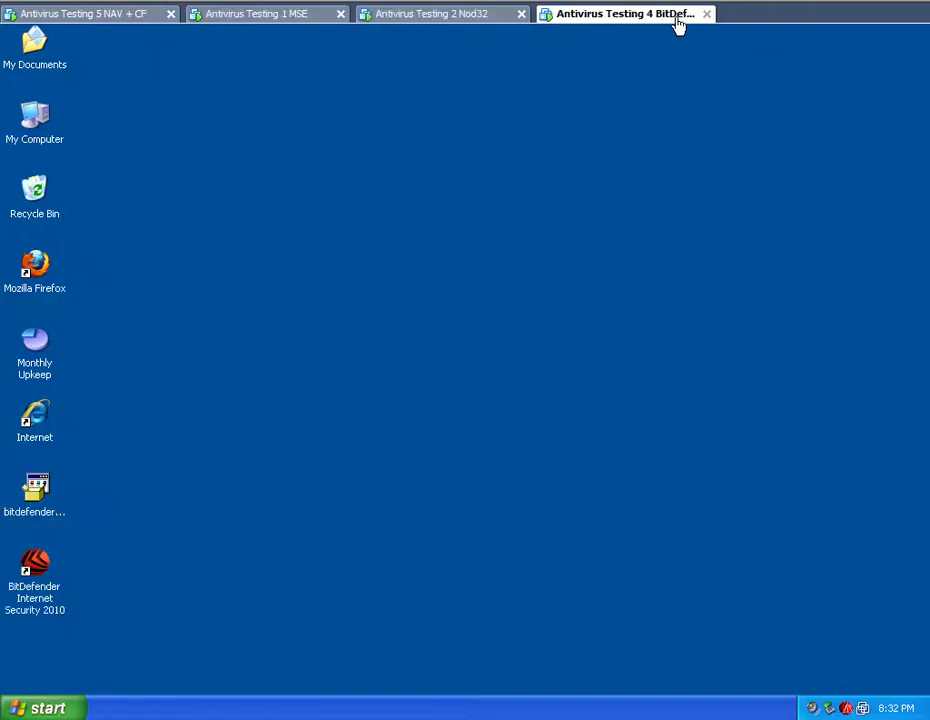
pyautogui.click(460, 22)
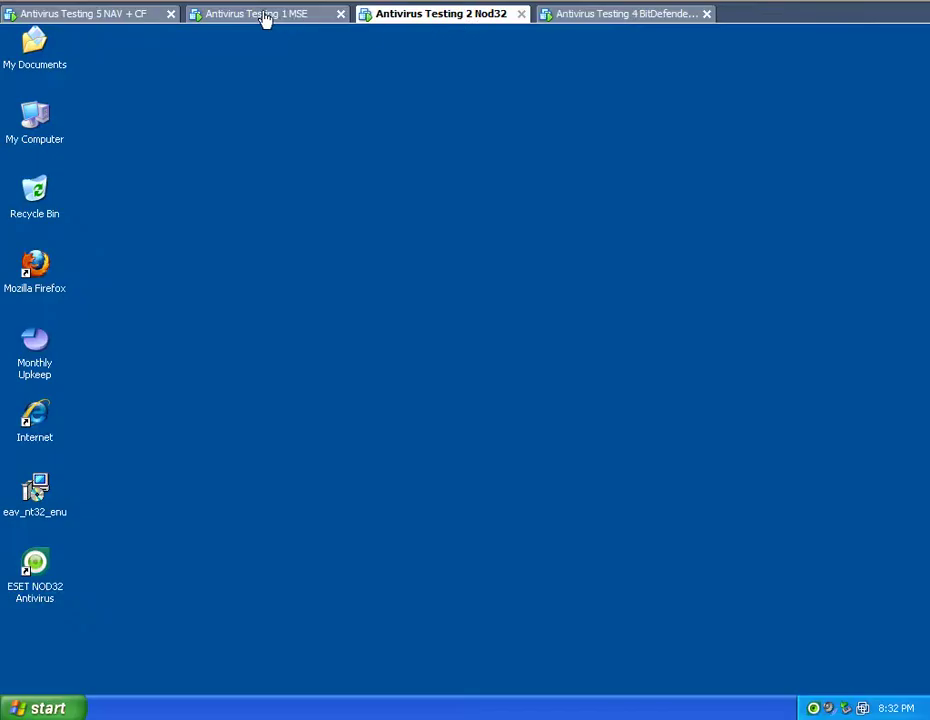
# Step: Launch Internet Explorer on all four test machines, allowing explorer.exe to execute iexplore.exe in COMODO Defense+ on the NAV + CF machine
pyautogui.click(266, 20)
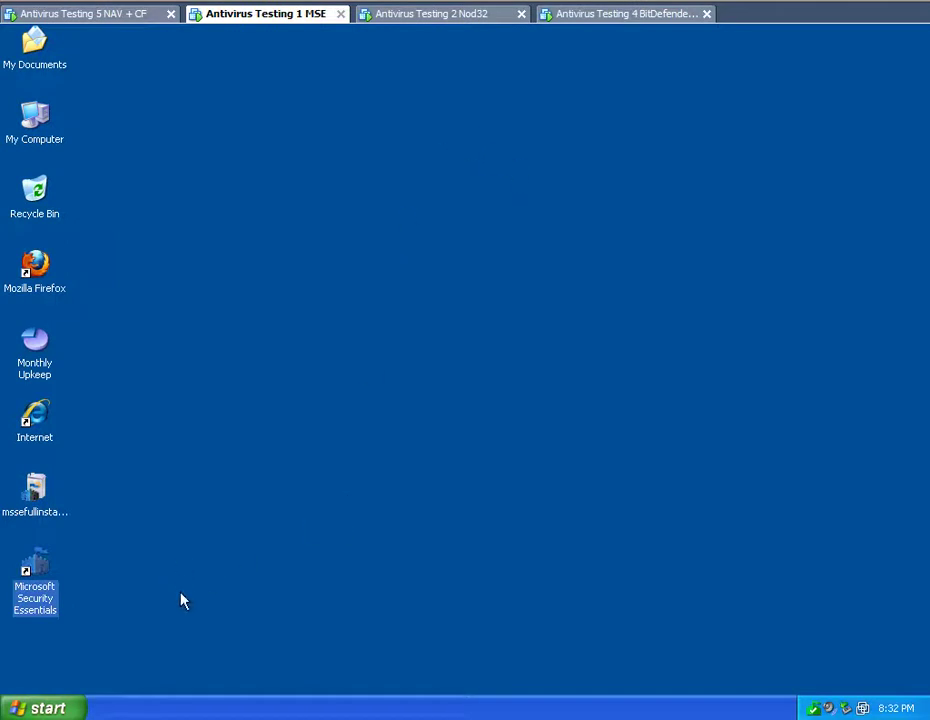
pyautogui.doubleClick(44, 420)
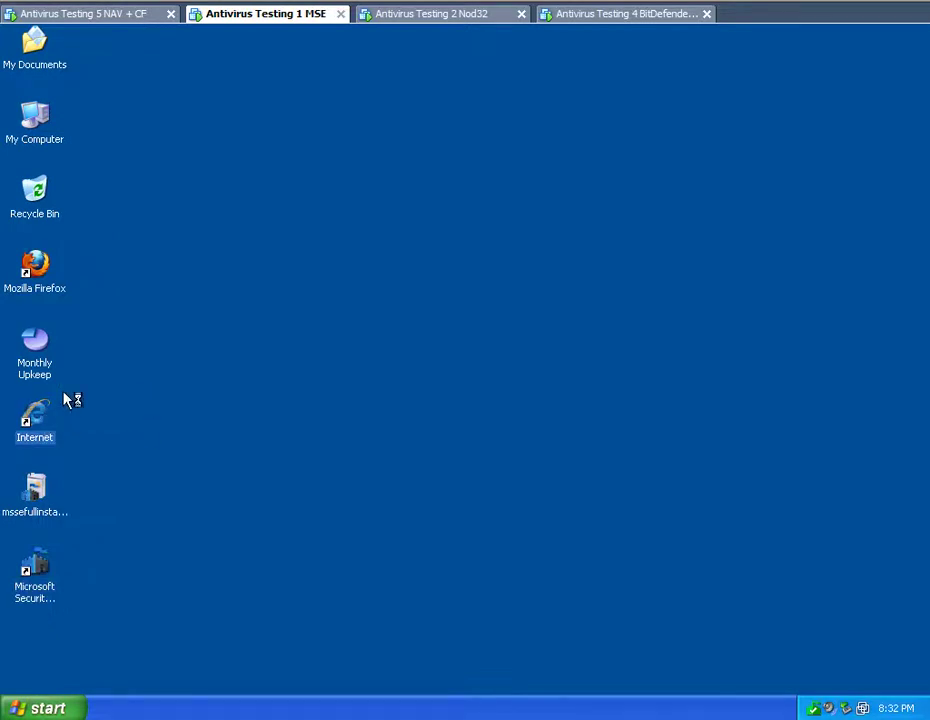
pyautogui.click(141, 20)
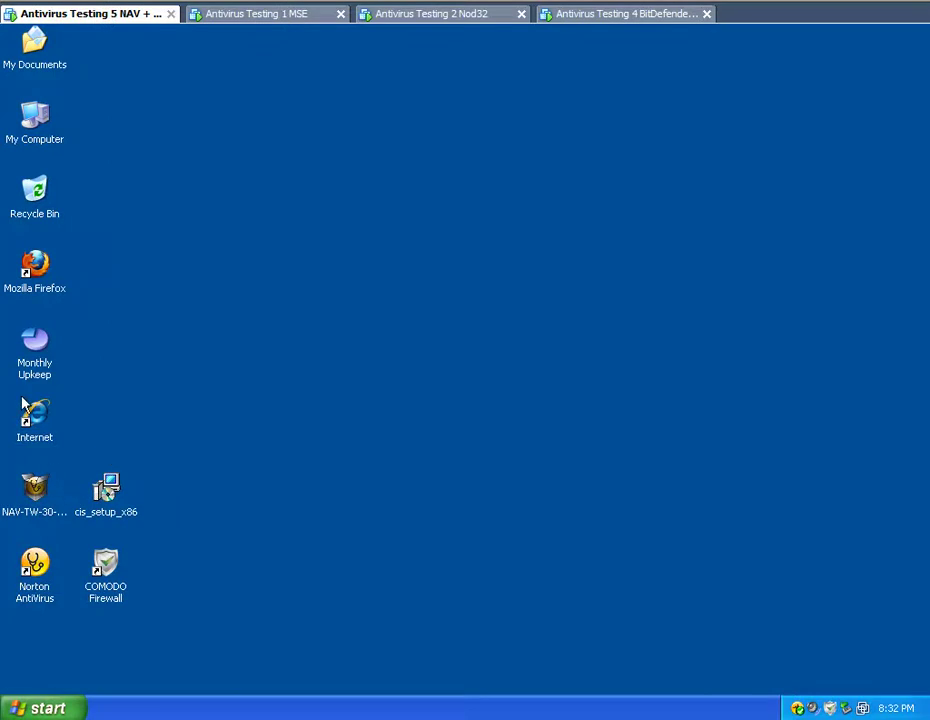
pyautogui.click(36, 425)
pyautogui.click(370, 20)
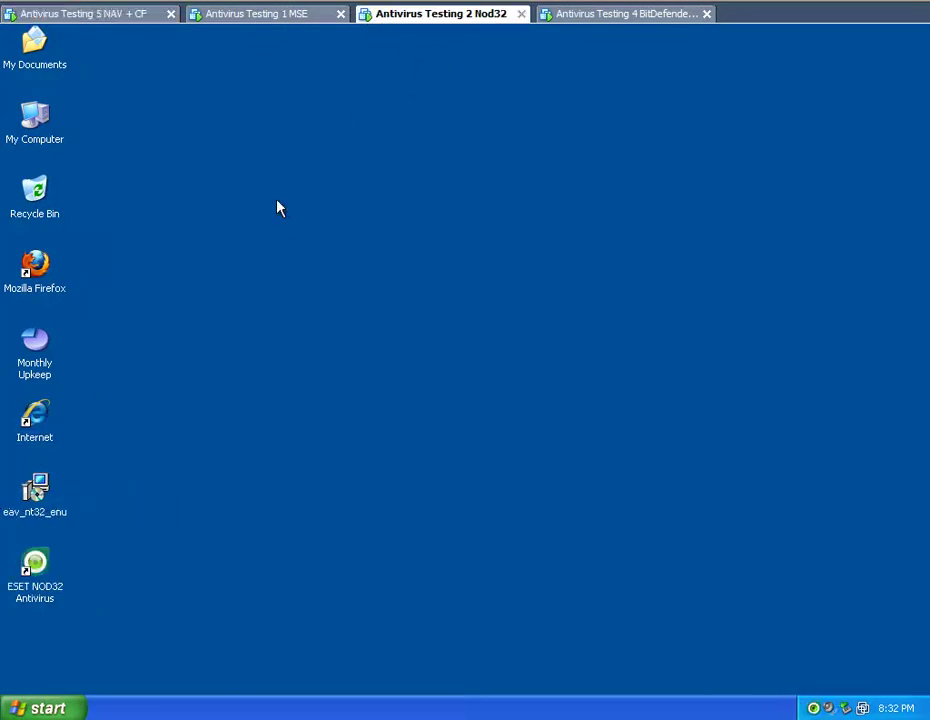
pyautogui.click(604, 14)
pyautogui.doubleClick(36, 420)
pyautogui.click(115, 14)
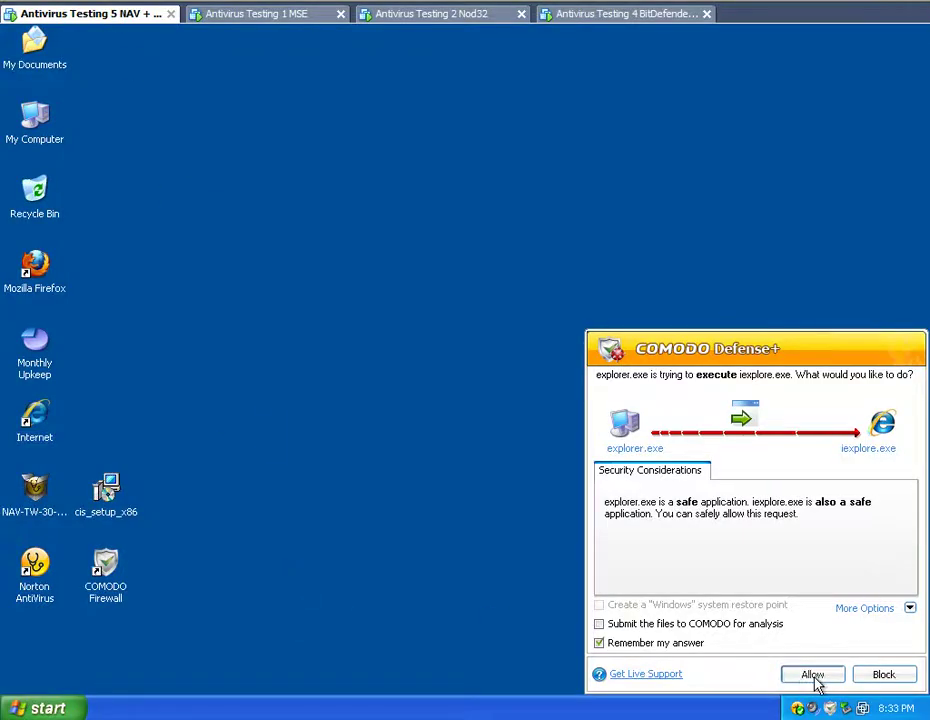
pyautogui.click(814, 676)
# Step: Open Task Manager on the MSE machine and sort its processes by image name
pyautogui.click(262, 15)
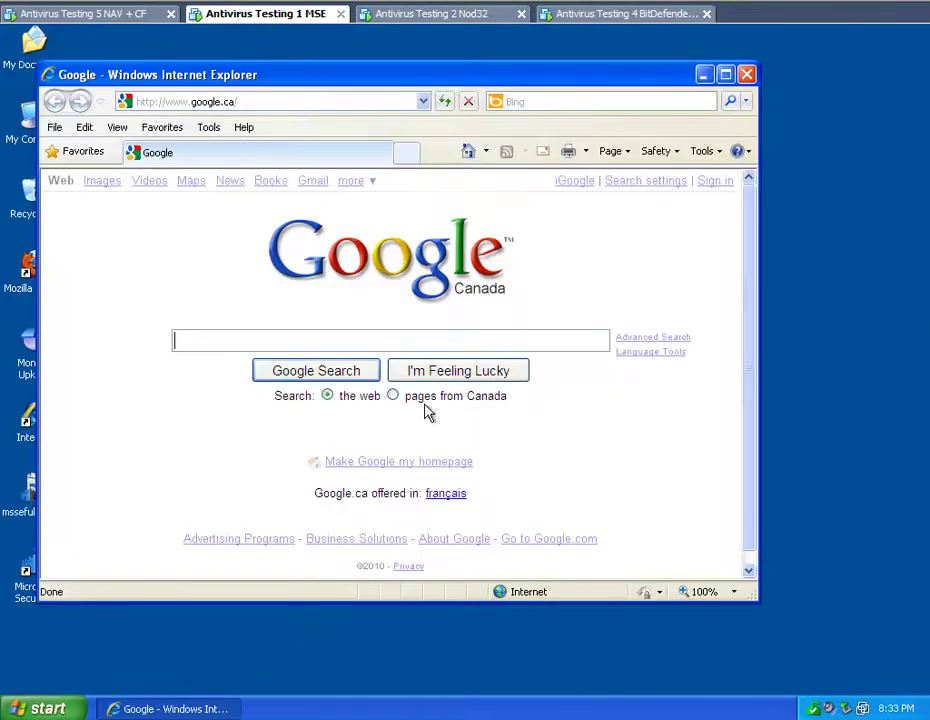
pyautogui.rightClick(458, 702)
pyautogui.click(488, 661)
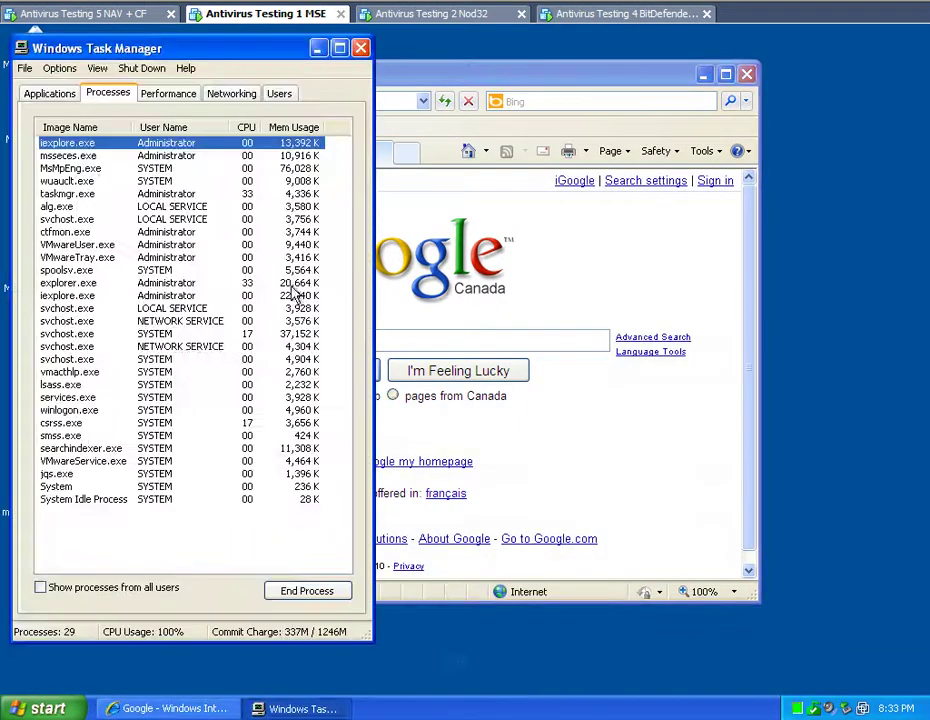
pyautogui.click(72, 128)
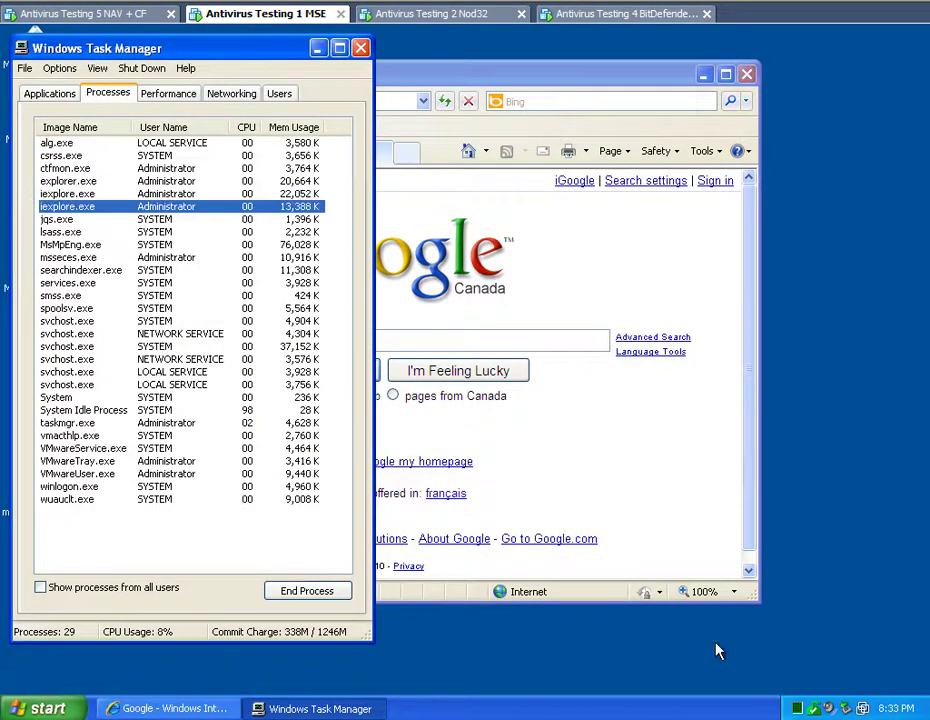
# Step: Examine the memory usage of the MsMpEng.exe and msseces.exe processes on the MSE machine
pyautogui.click(85, 244)
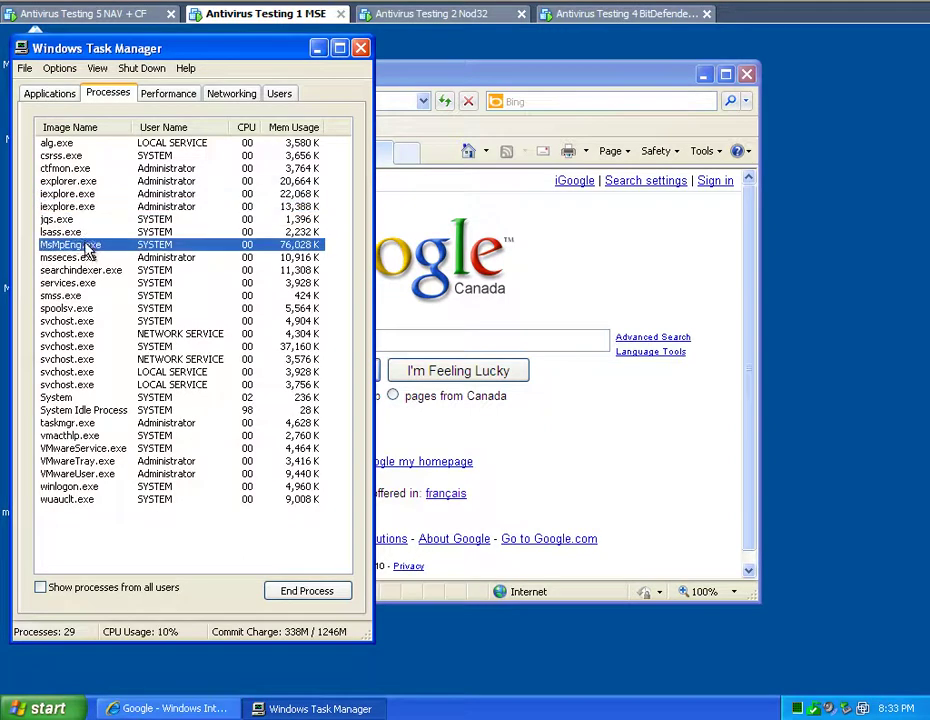
pyautogui.click(83, 259)
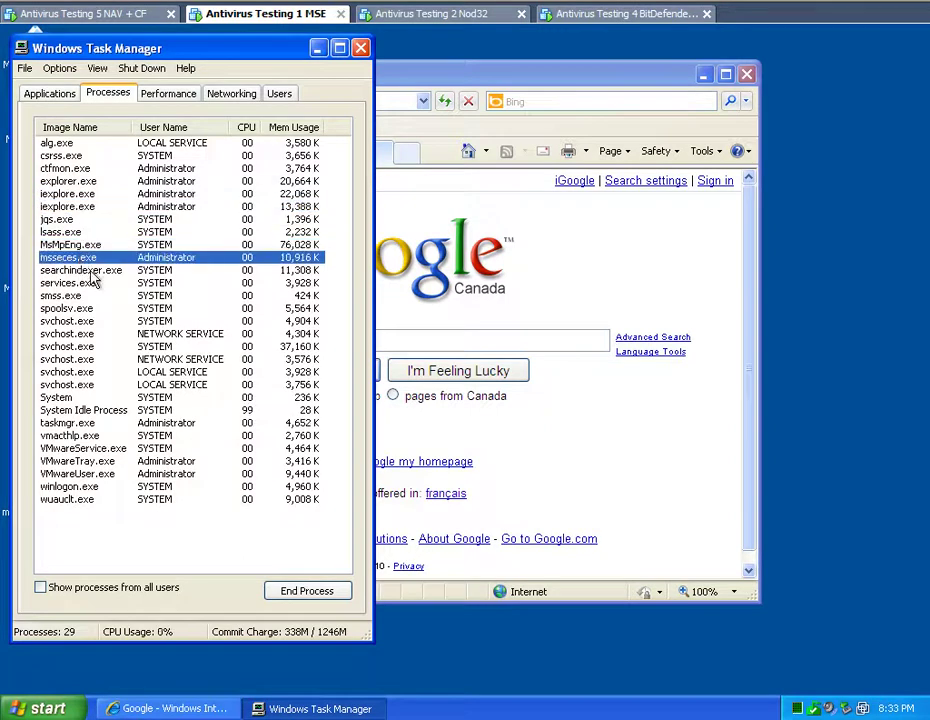
pyautogui.click(125, 245)
pyautogui.click(112, 258)
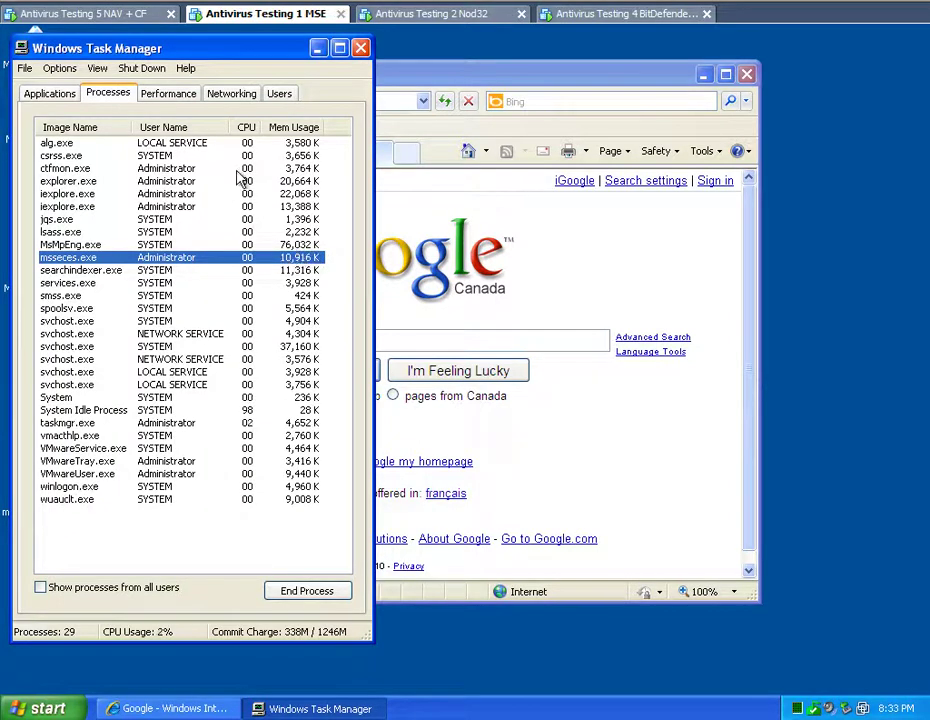
# Step: On the NAV + CF machine, restore Internet Explorer's last session and allow the browser's requests in COMODO Defense+
pyautogui.click(118, 16)
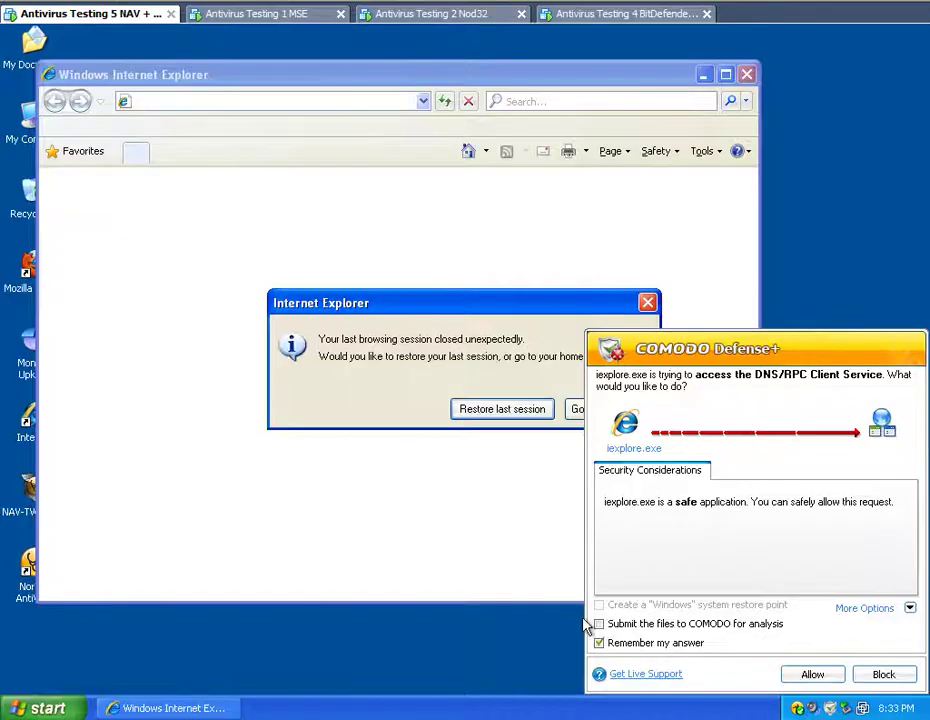
pyautogui.click(533, 405)
pyautogui.click(814, 676)
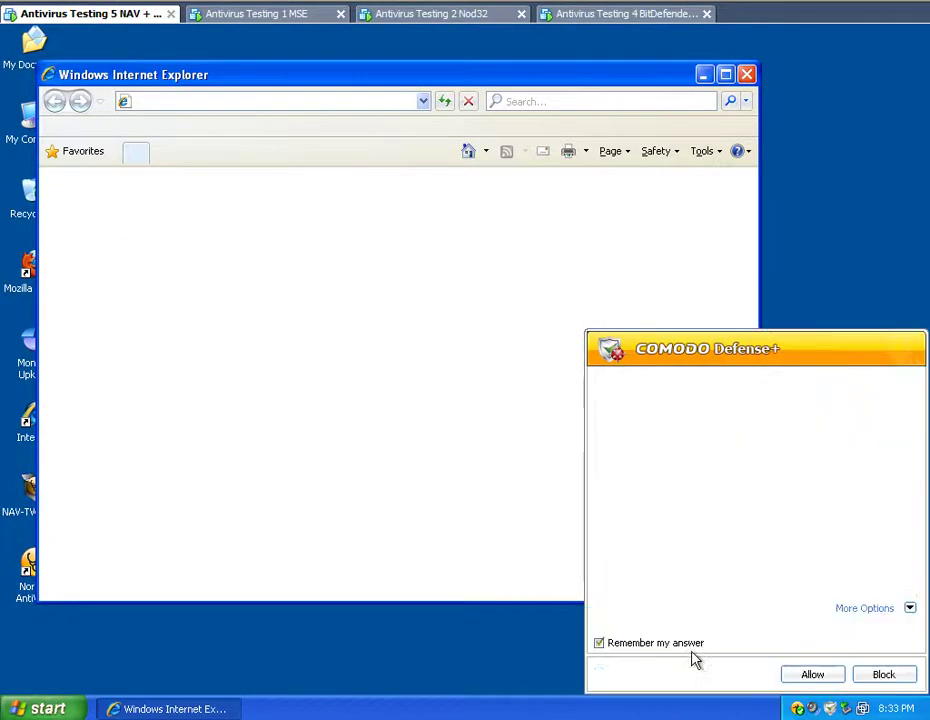
pyautogui.click(824, 680)
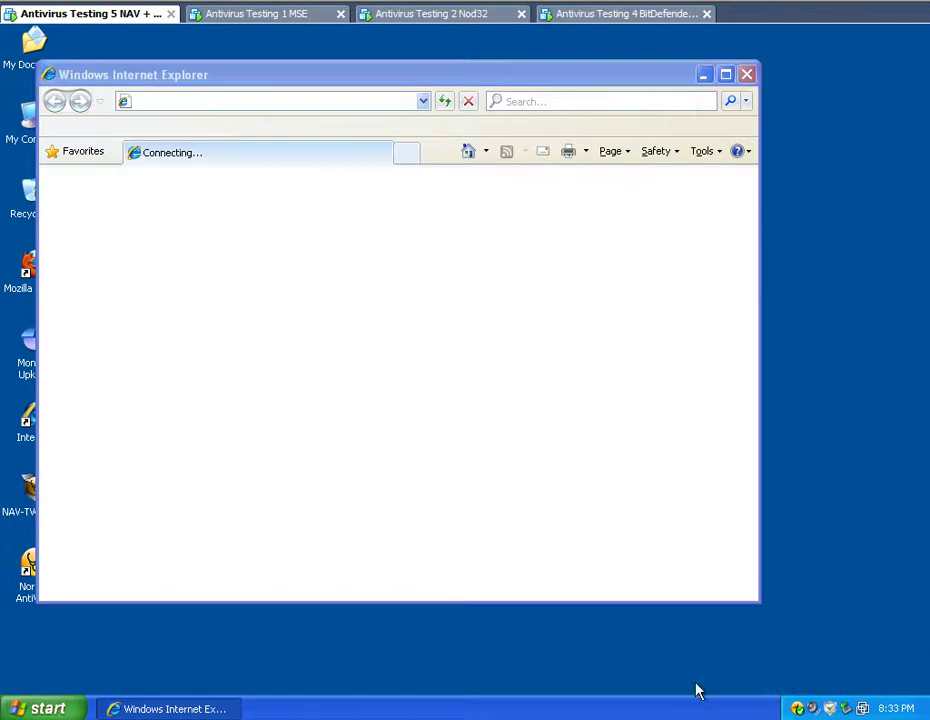
# Step: Open Task Manager on the NAV + CF machine, allowing taskmgr.exe, and show all its processes sorted by image name in a taller window
pyautogui.rightClick(573, 712)
pyautogui.click(635, 659)
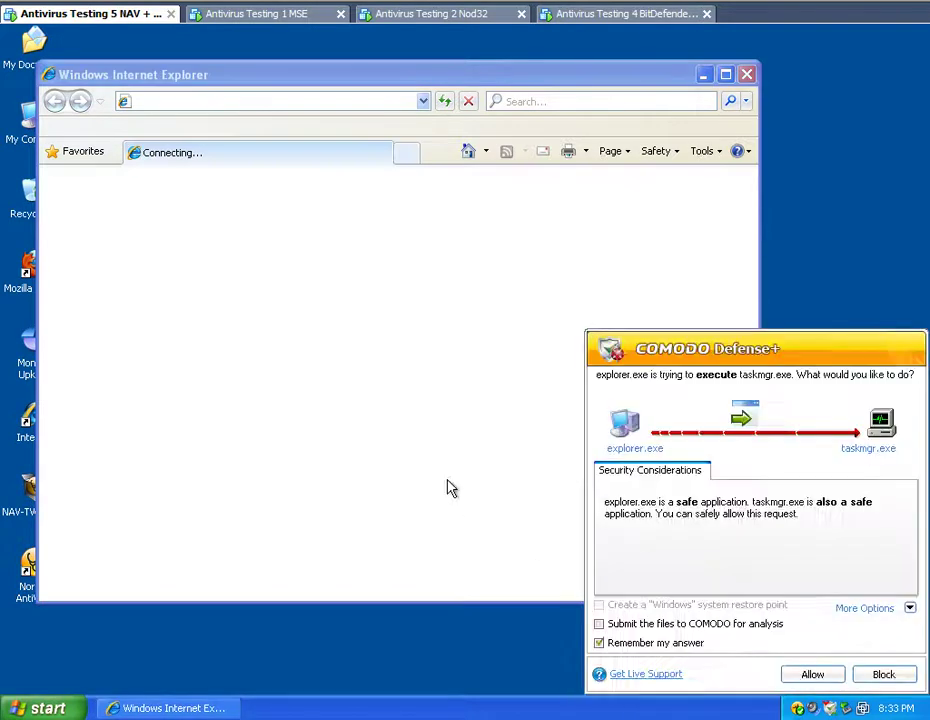
pyautogui.click(800, 677)
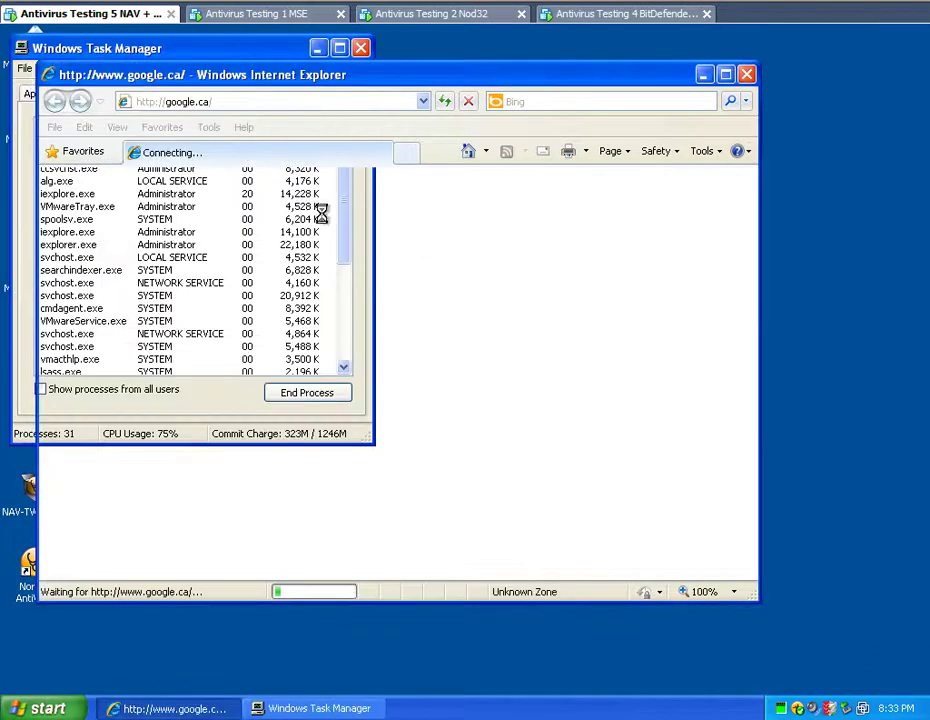
pyautogui.click(183, 52)
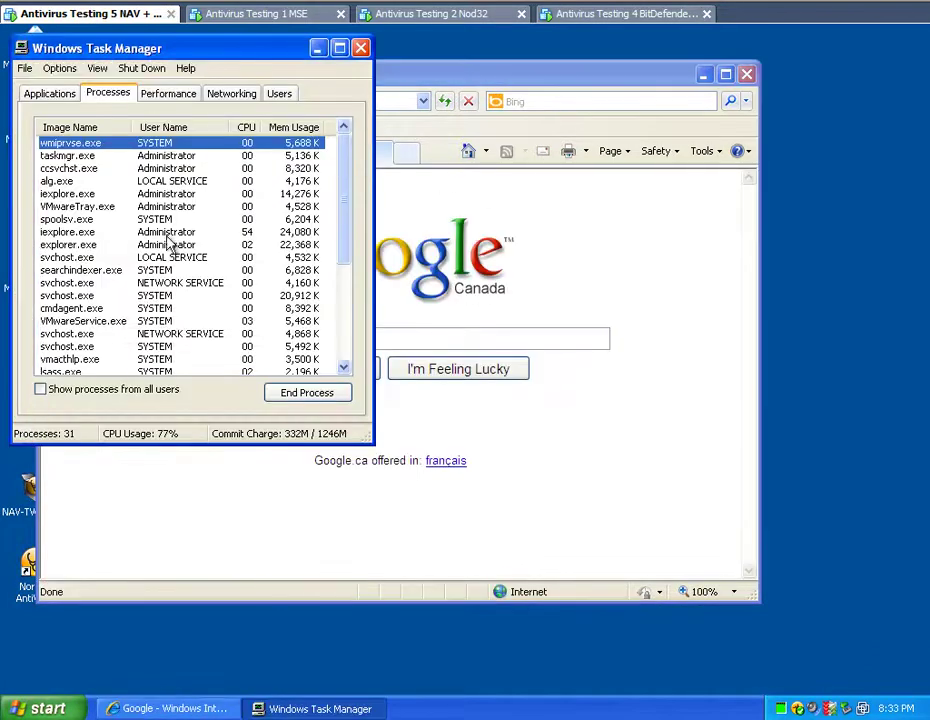
pyautogui.click(72, 127)
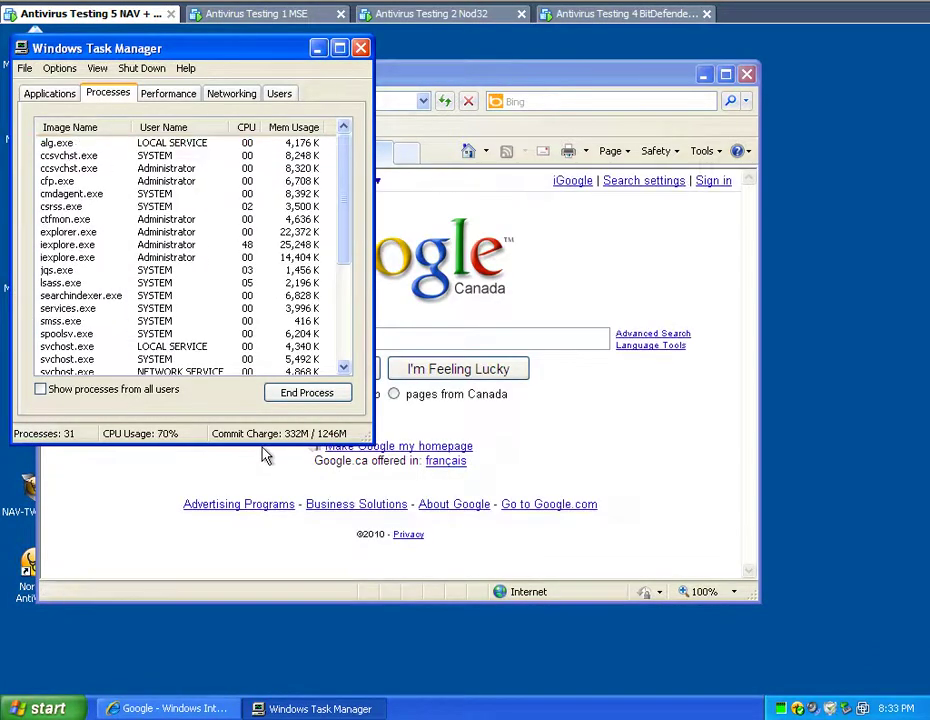
pyautogui.moveTo(262, 447); pyautogui.dragTo(264, 625)
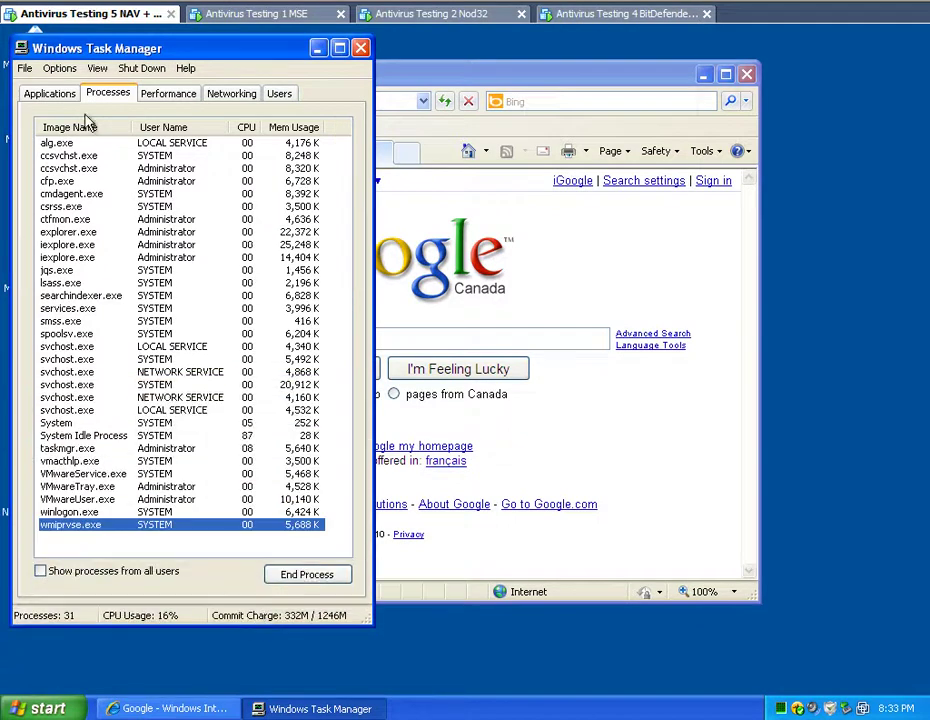
# Step: Examine the memory usage of cfp.exe, cmdagent.exe and both ccsvchst.exe processes on the NAV + CF machine
pyautogui.click(82, 183)
pyautogui.click(88, 194)
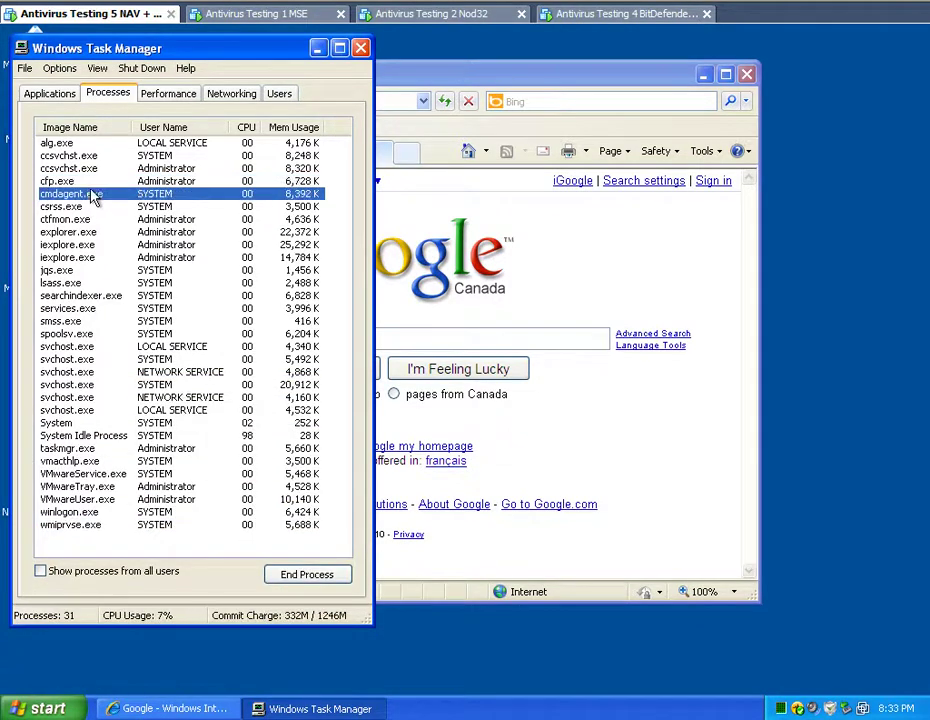
pyautogui.click(87, 170)
pyautogui.click(85, 156)
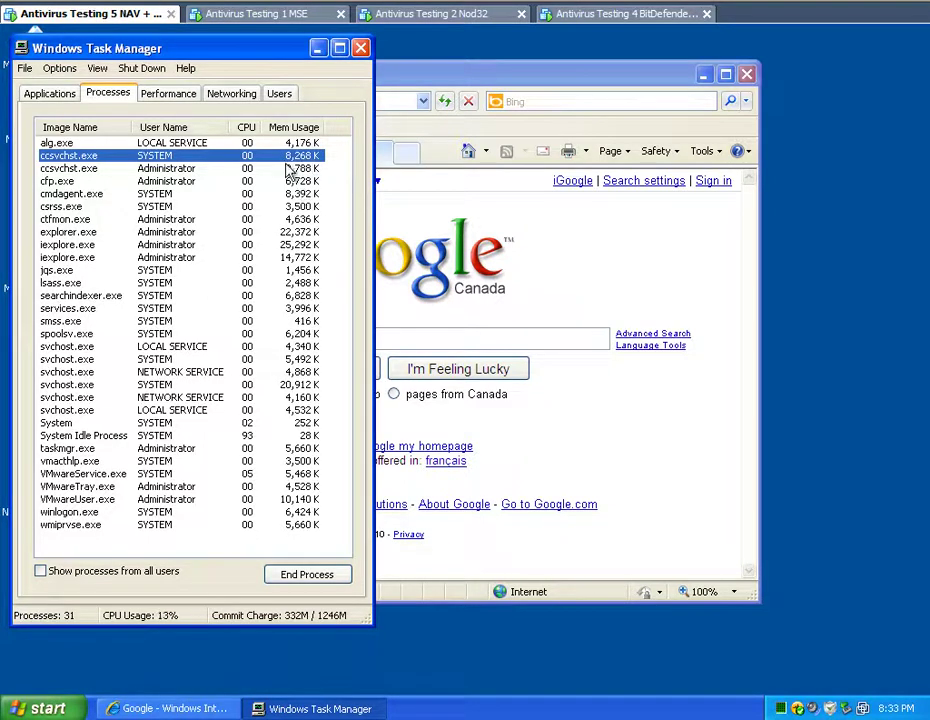
# Step: Compare the process memory usage of the MSE machine with that of the NAV + CF machine
pyautogui.click(266, 16)
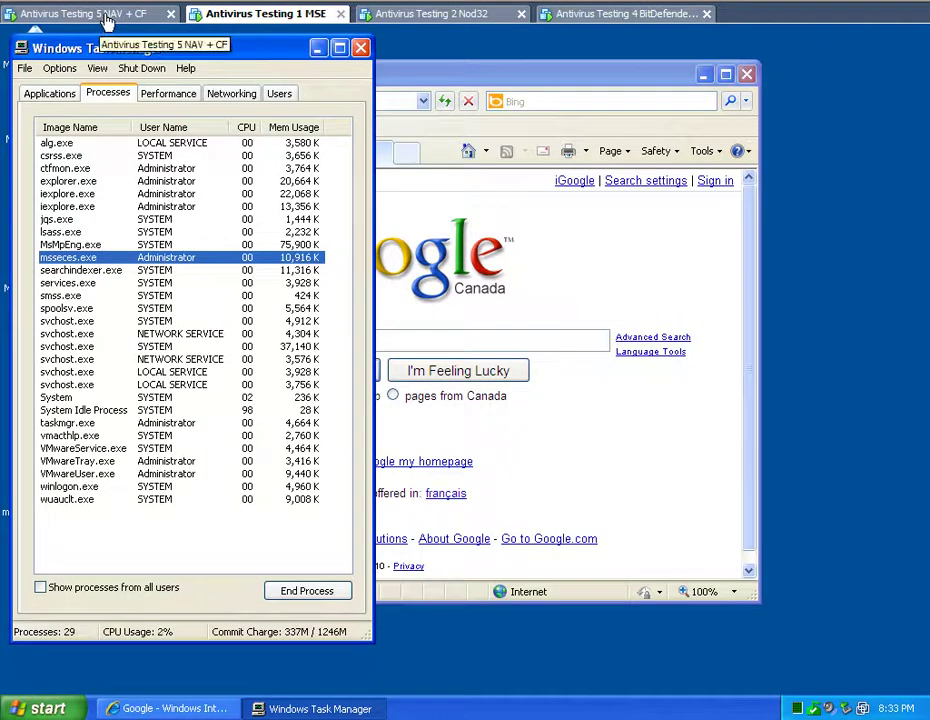
pyautogui.click(106, 16)
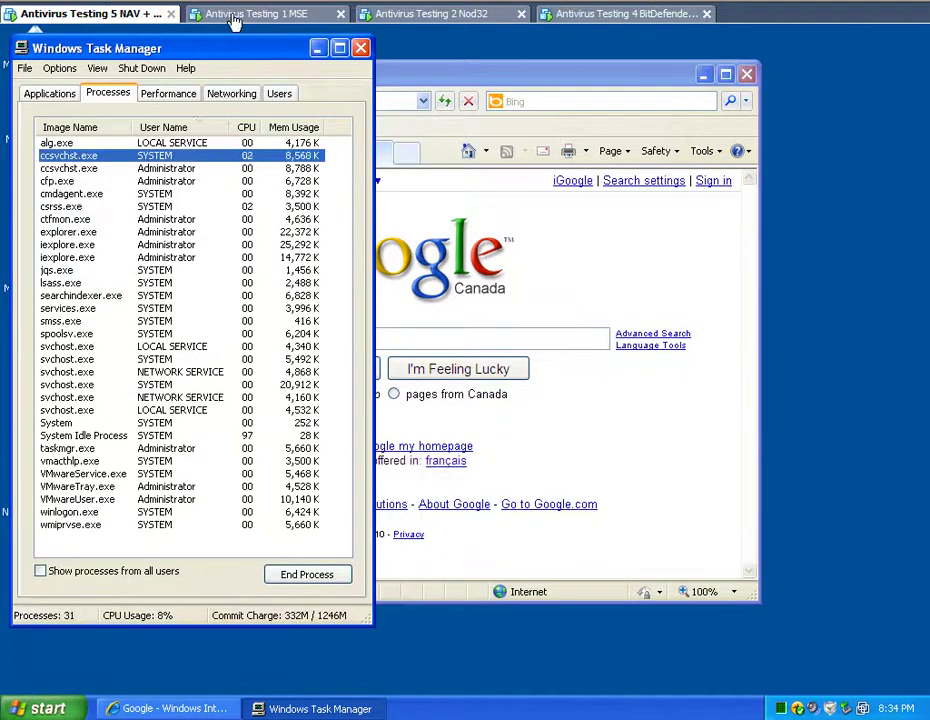
pyautogui.click(212, 15)
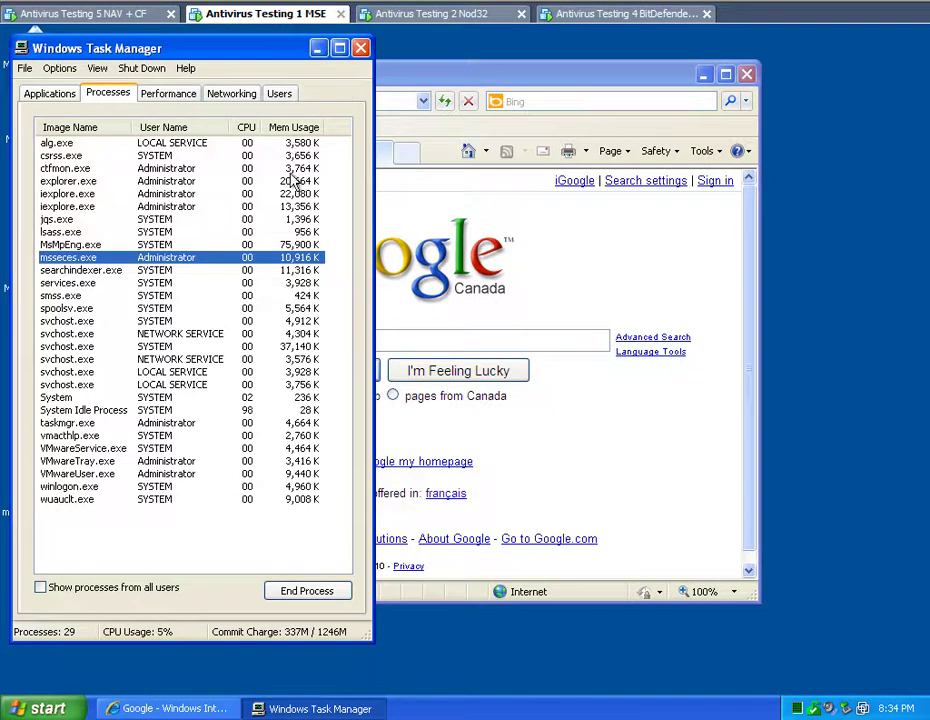
# Step: Open Task Manager on the Nod32 machine and sort its processes by image name
pyautogui.click(412, 16)
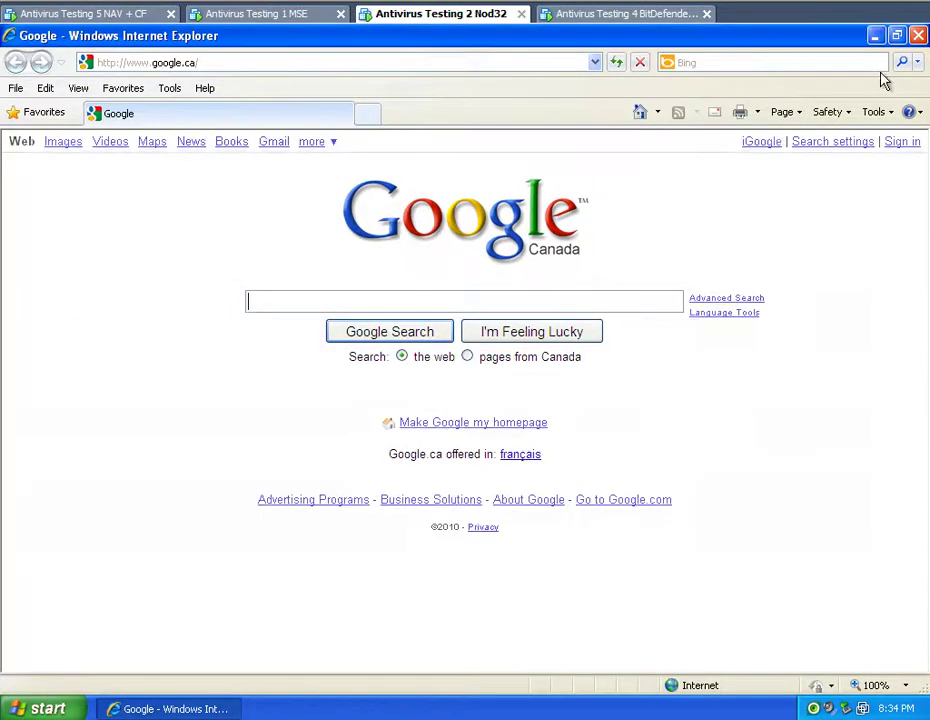
pyautogui.rightClick(420, 710)
pyautogui.click(440, 651)
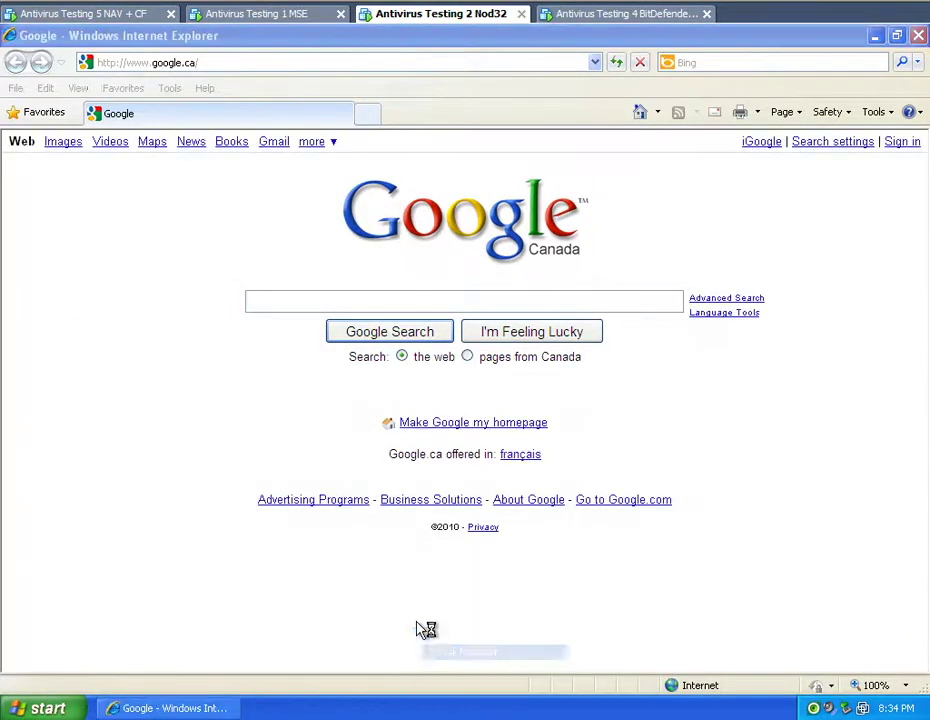
pyautogui.click(70, 127)
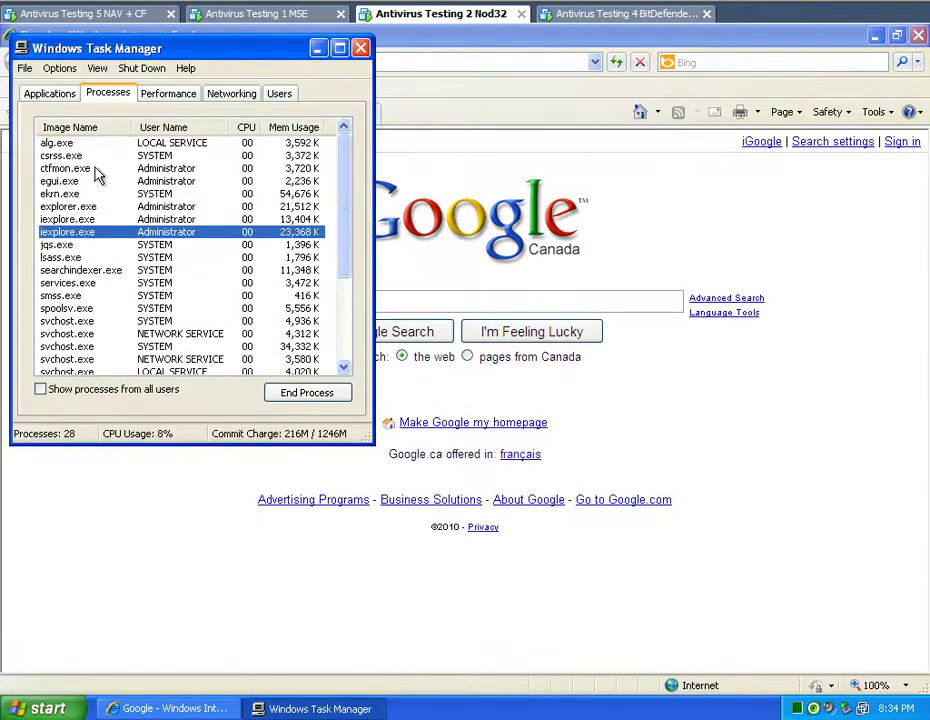
# Step: Look through the Nod32 machine's process list and examine the memory usage of egui.exe and ekrn.exe
pyautogui.scroll(-4, 106, 328)
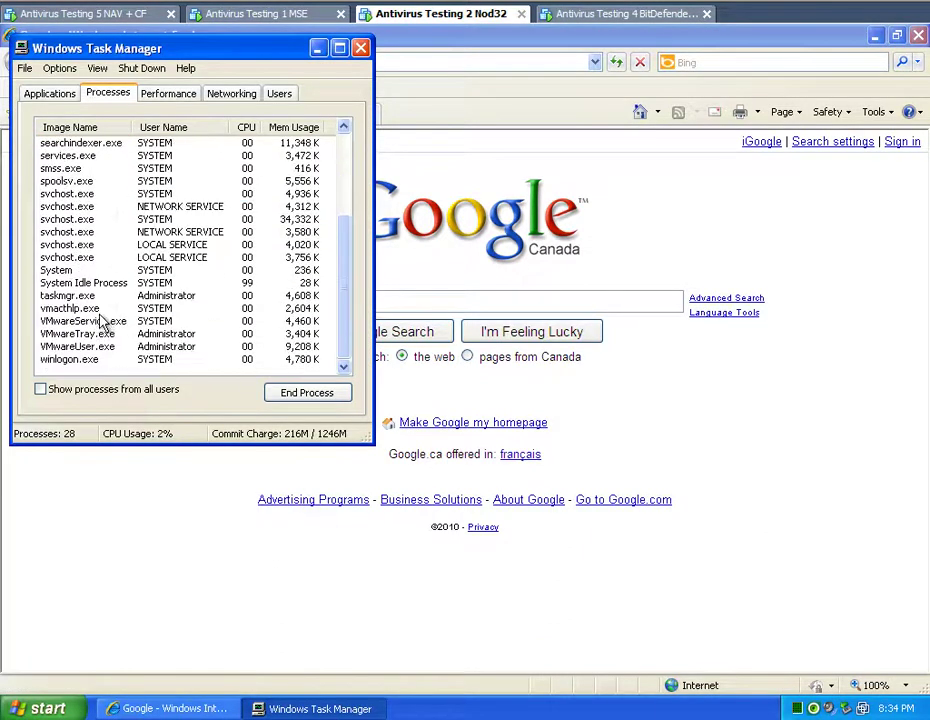
pyautogui.scroll(4, 108, 320)
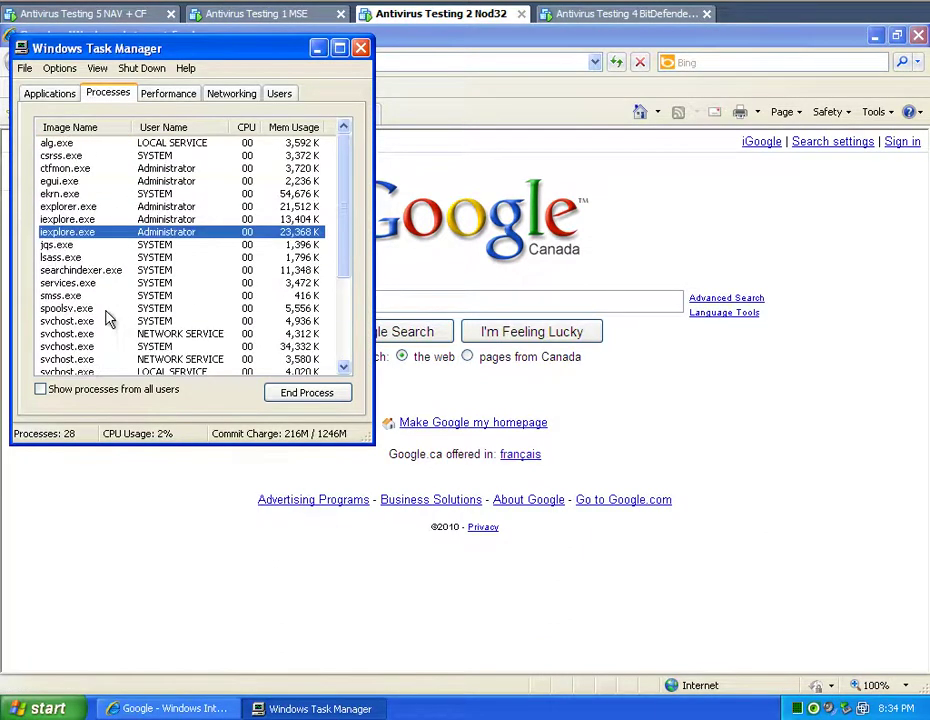
pyautogui.click(64, 182)
pyautogui.click(82, 195)
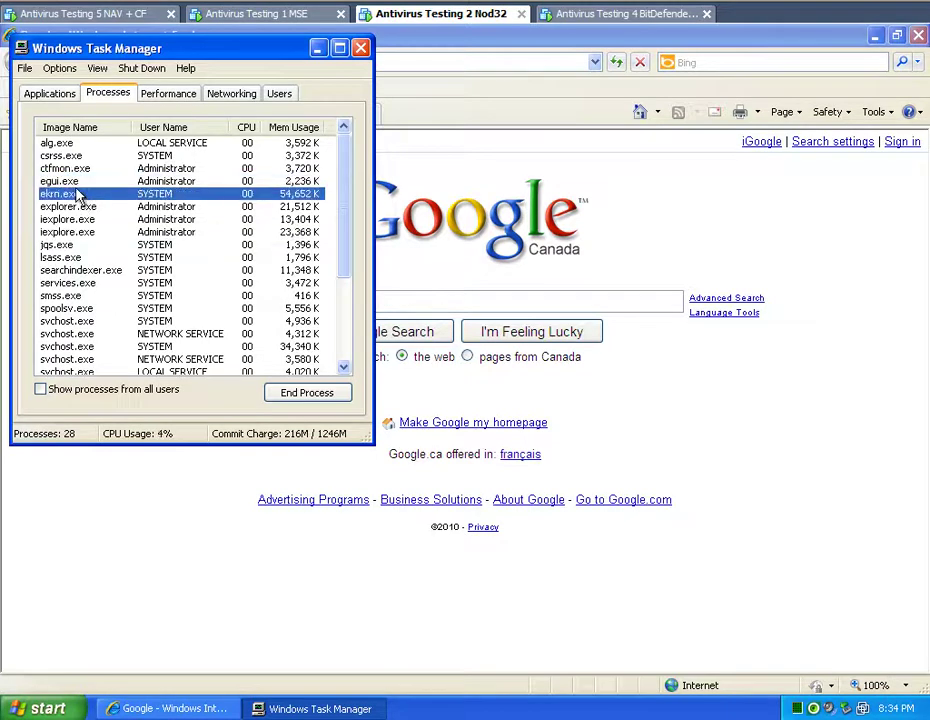
# Step: Recheck egui.exe and ekrn.exe on the Nod32 machine and look over its remaining processes
pyautogui.click(76, 183)
pyautogui.click(80, 195)
pyautogui.scroll(-5, 297, 226)
pyautogui.scroll(4, 297, 226)
# Step: Open Task Manager on the BitDefender machine, sort its processes by image name, and enlarge the window to fit the full list
pyautogui.click(598, 14)
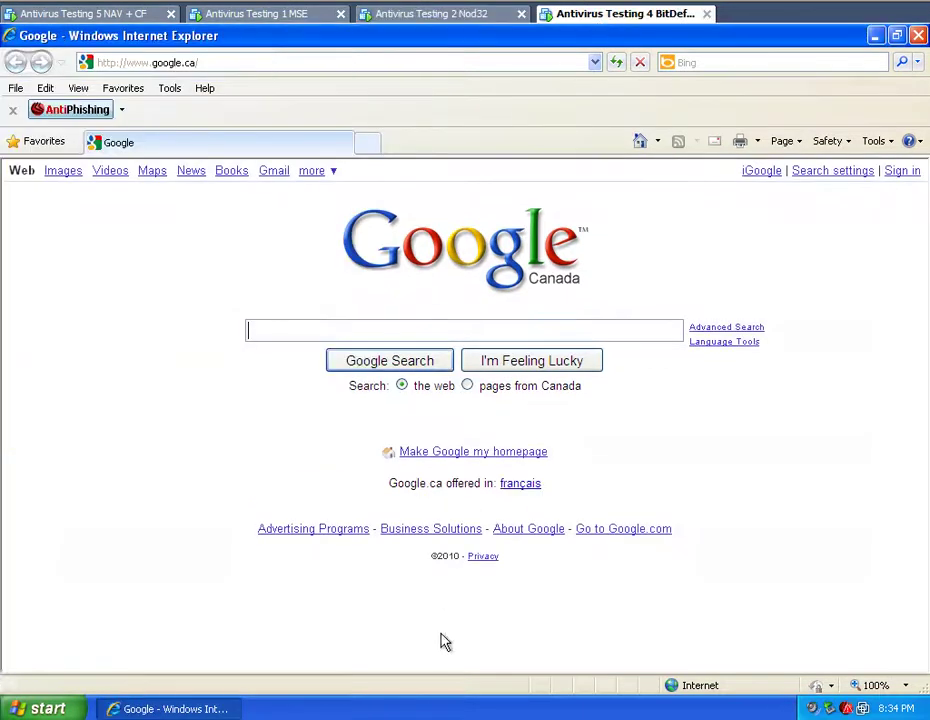
pyautogui.rightClick(430, 712)
pyautogui.click(482, 660)
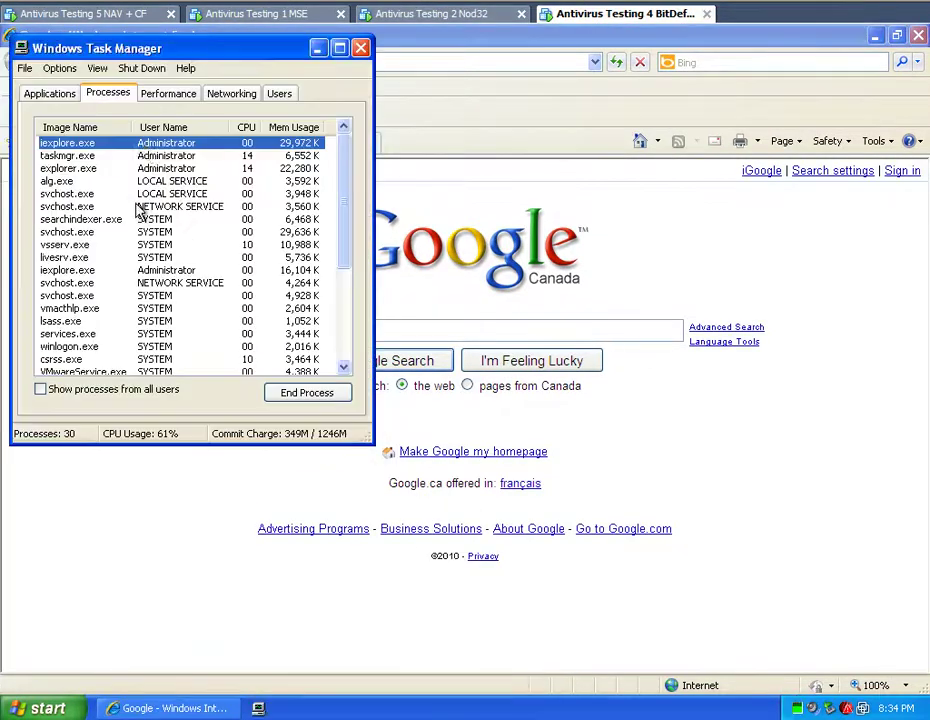
pyautogui.click(88, 127)
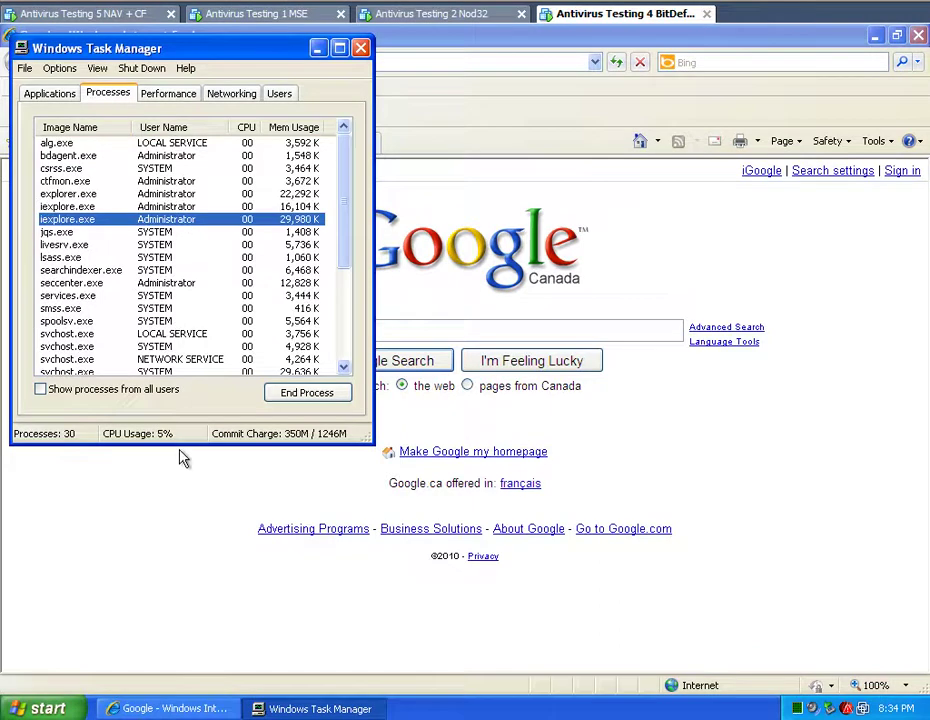
pyautogui.moveTo(180, 446); pyautogui.dragTo(180, 620)
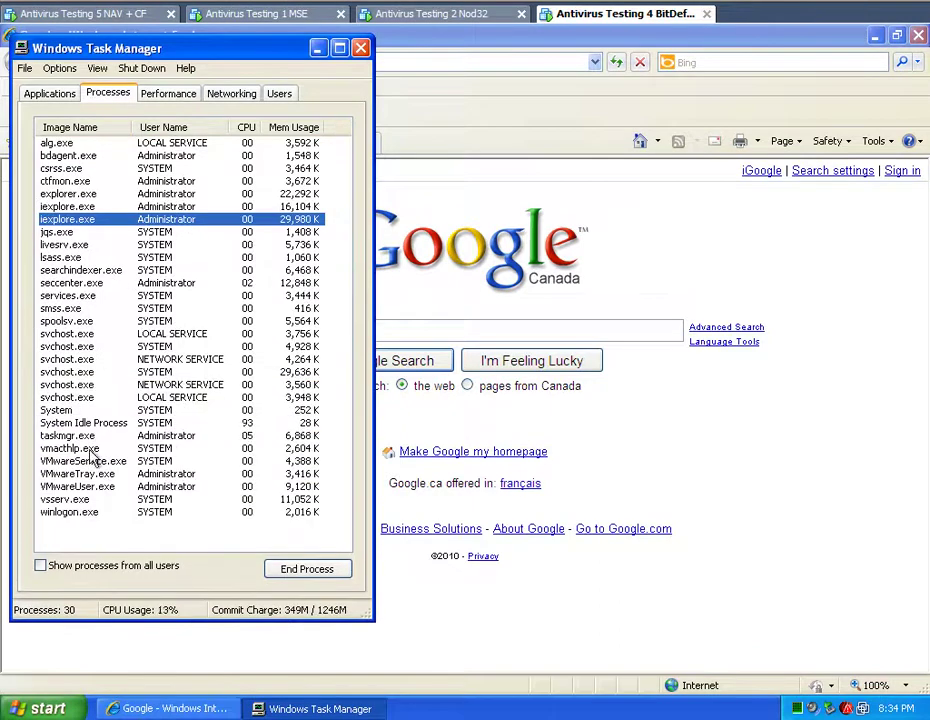
# Step: Identify vsserv.exe, seccenter.exe, livesrv.exe and bdagent.exe in the BitDefender machine's process list
pyautogui.click(84, 499)
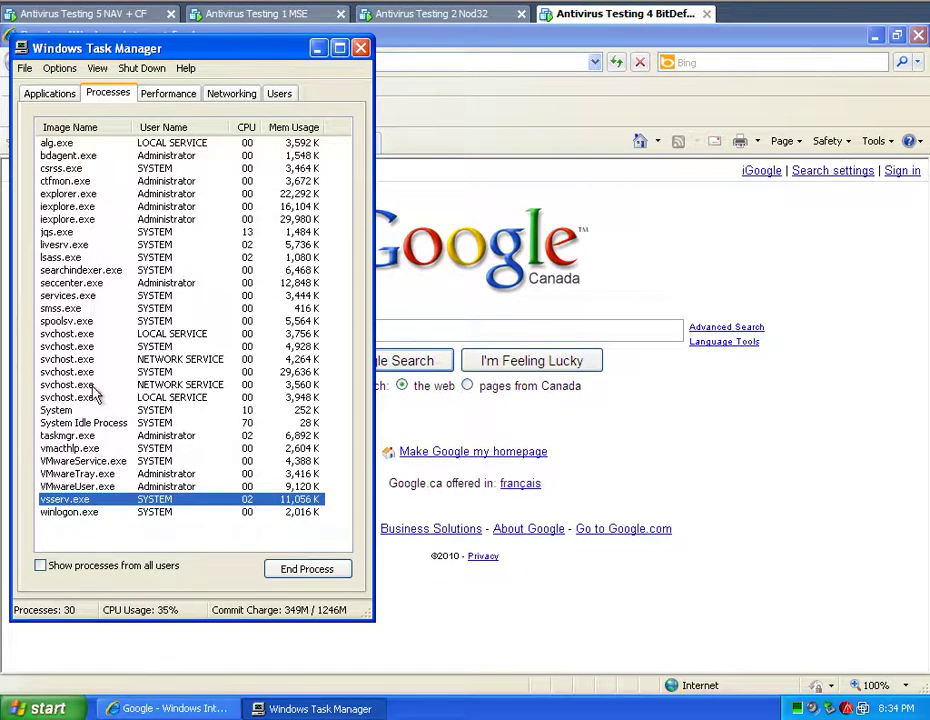
pyautogui.click(110, 285)
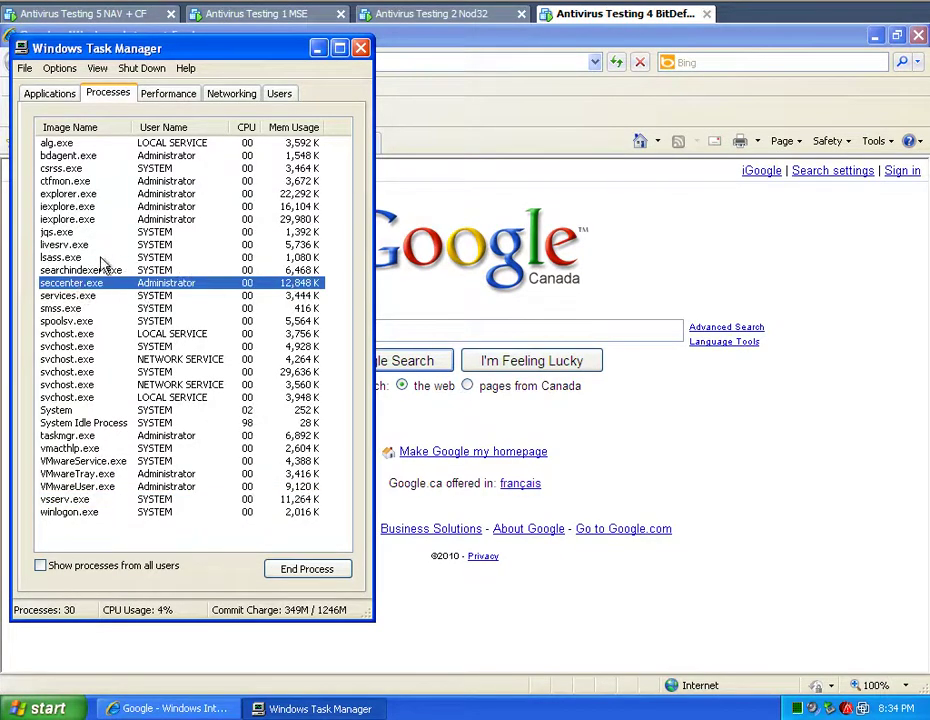
pyautogui.click(64, 245)
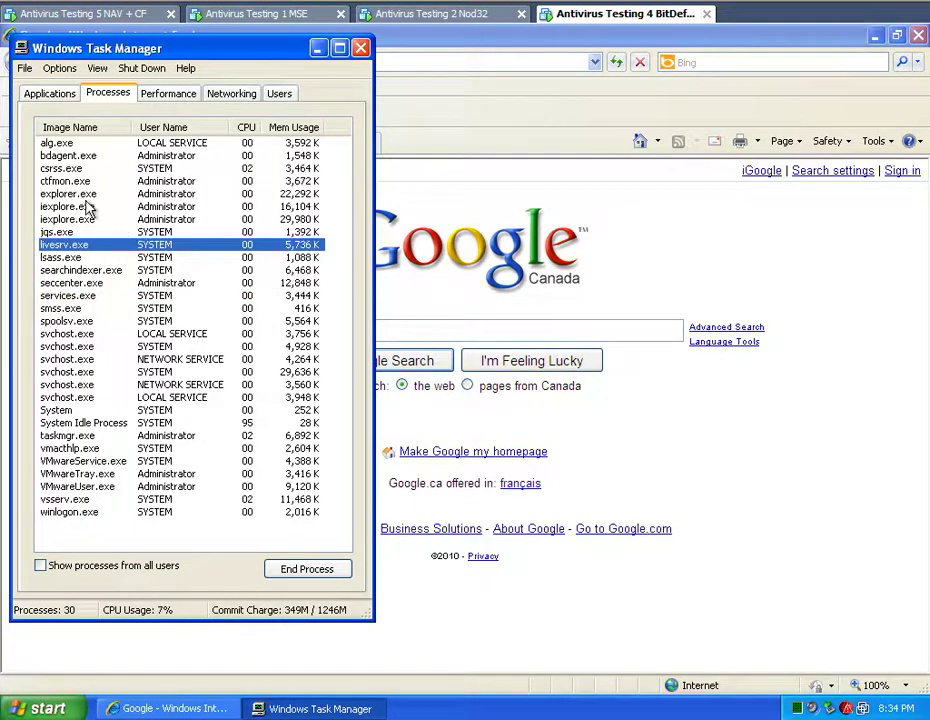
pyautogui.click(106, 156)
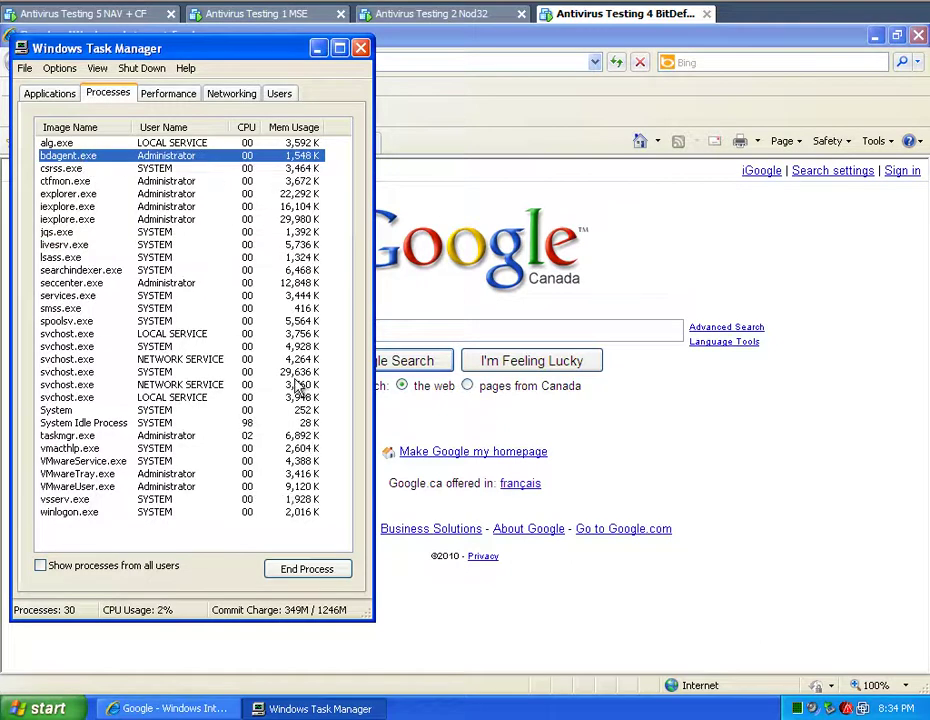
# Step: Compare the memory usage of vsserv.exe, seccenter.exe and bdagent.exe on the BitDefender machine and close Task Manager
pyautogui.click(287, 500)
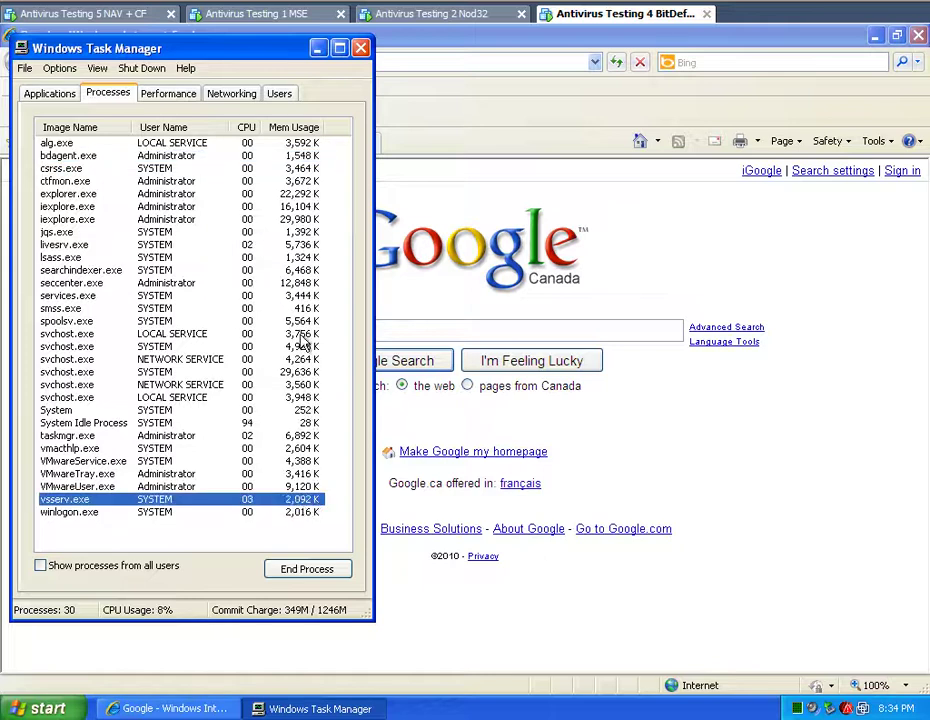
pyautogui.click(300, 286)
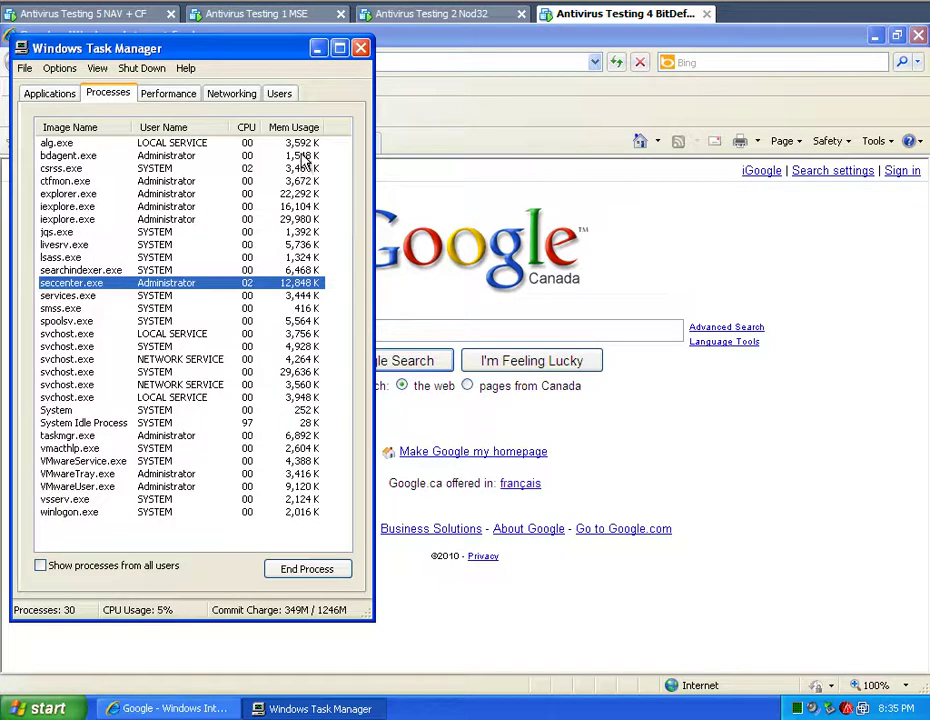
pyautogui.click(312, 156)
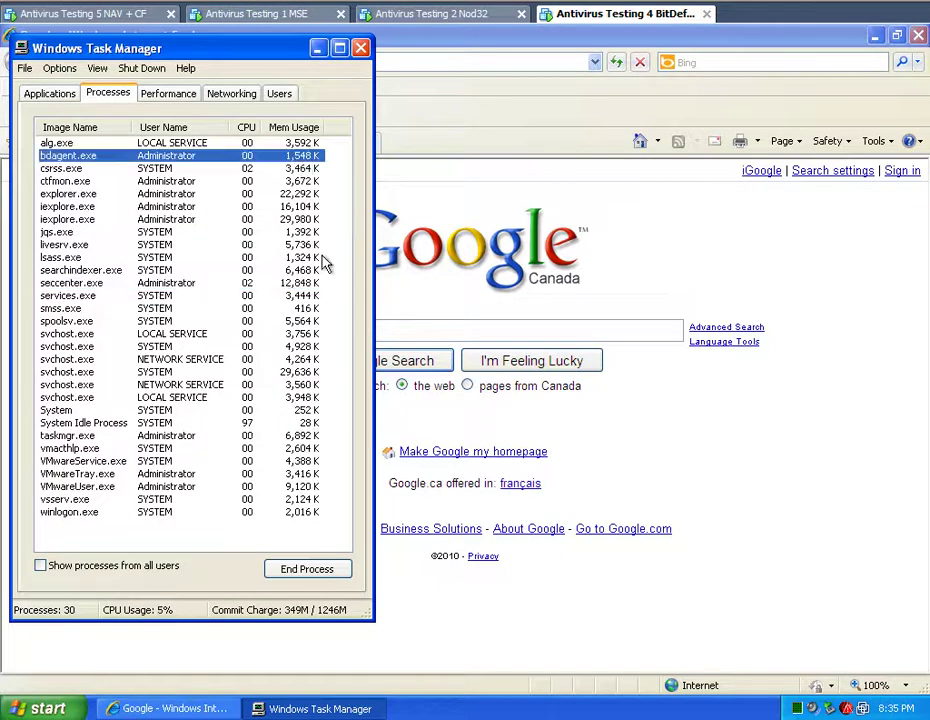
pyautogui.click(309, 499)
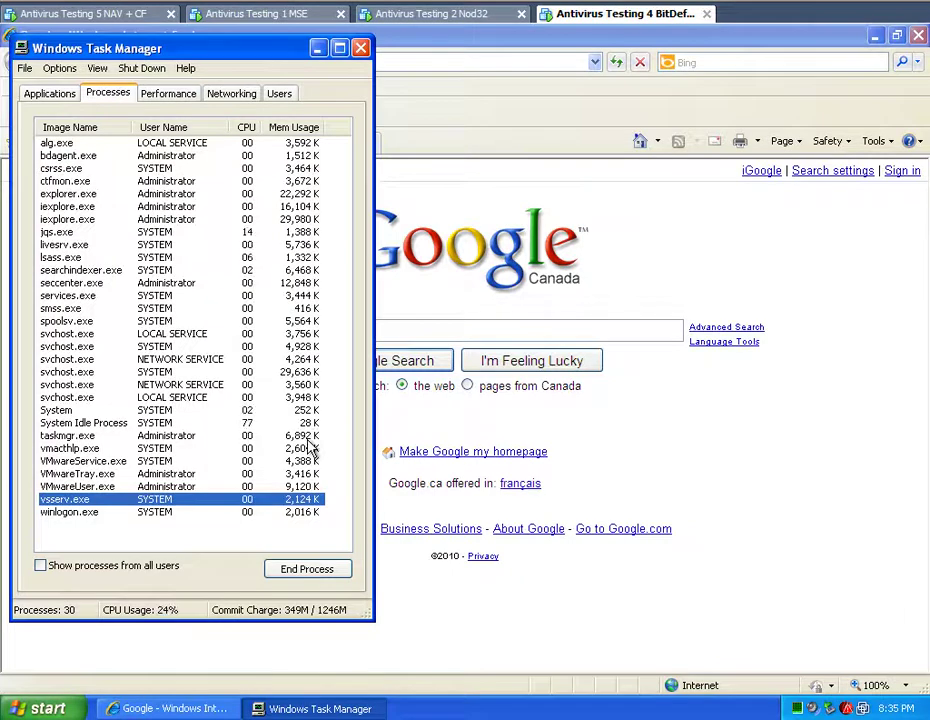
pyautogui.click(297, 285)
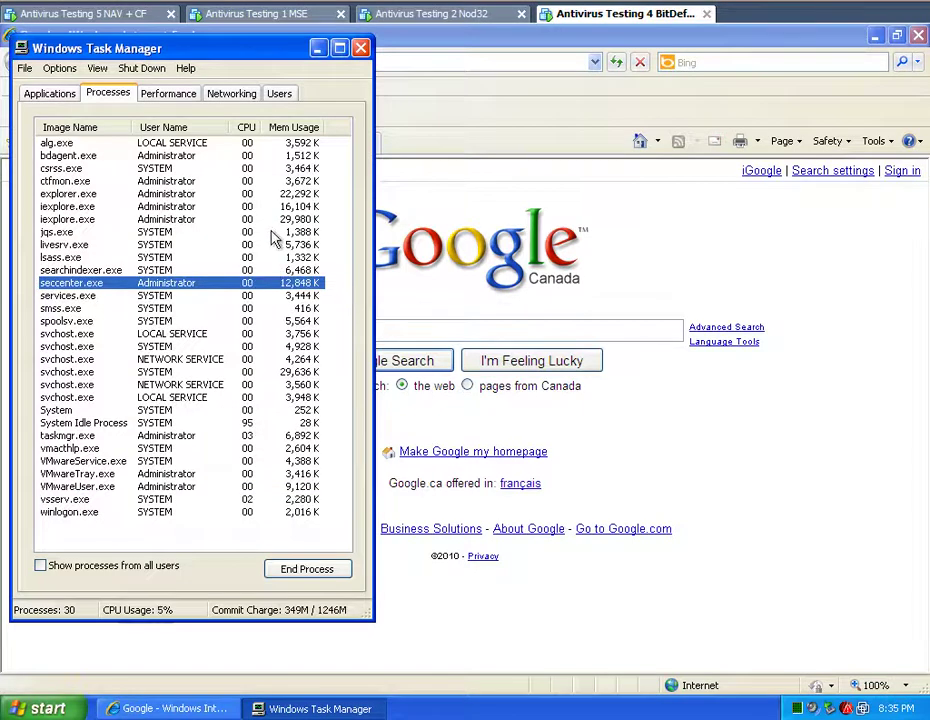
pyautogui.click(360, 48)
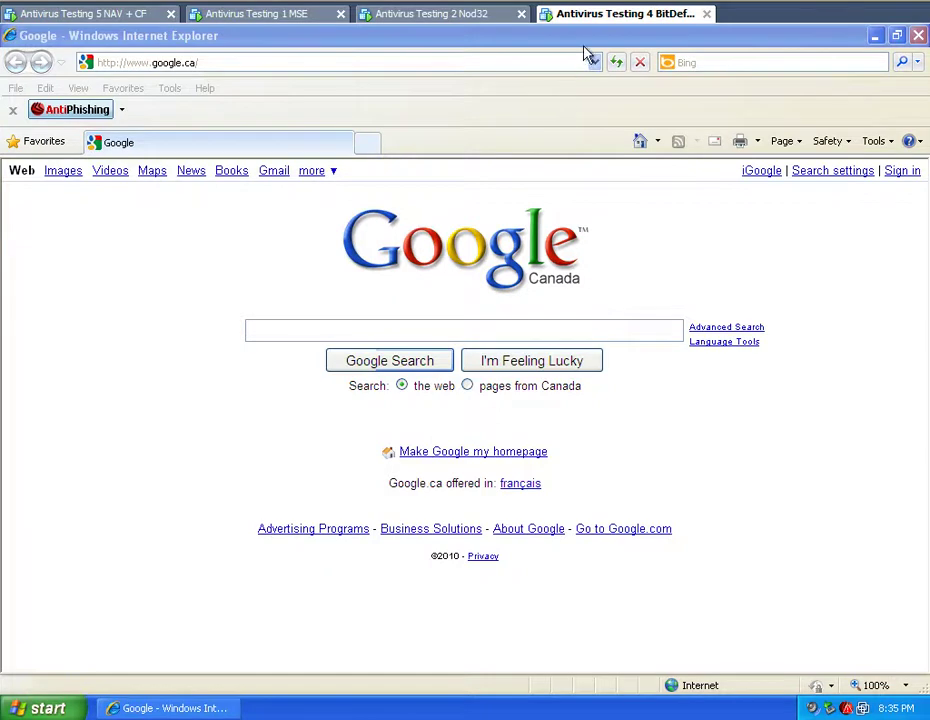
# Step: Close Task Manager on the MSE and Nod32 machines and maximize the MSE machine's Internet Explorer window
pyautogui.click(426, 14)
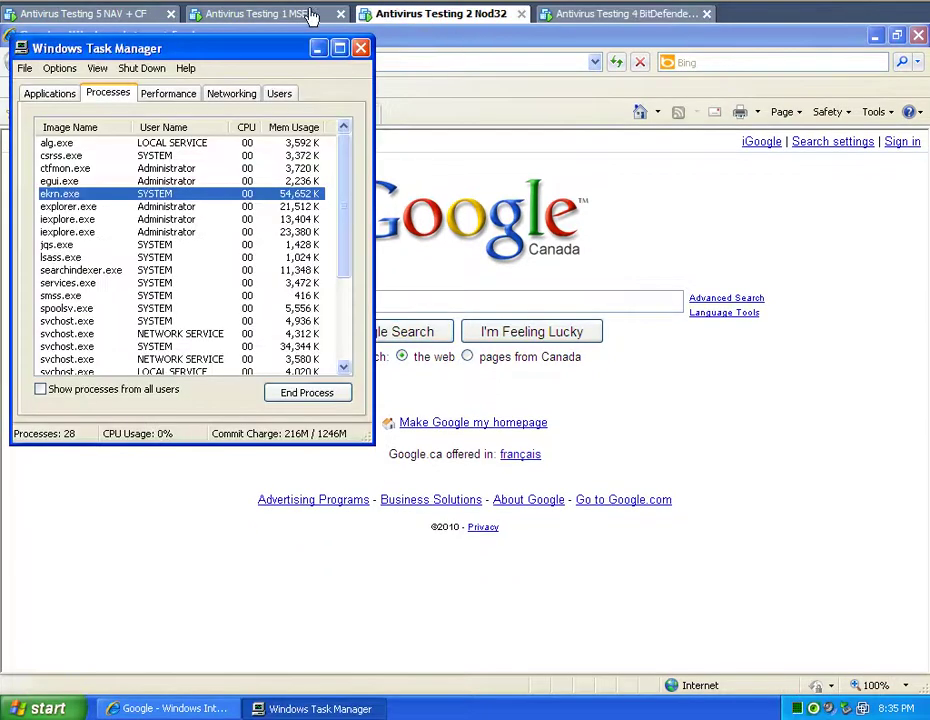
pyautogui.click(295, 15)
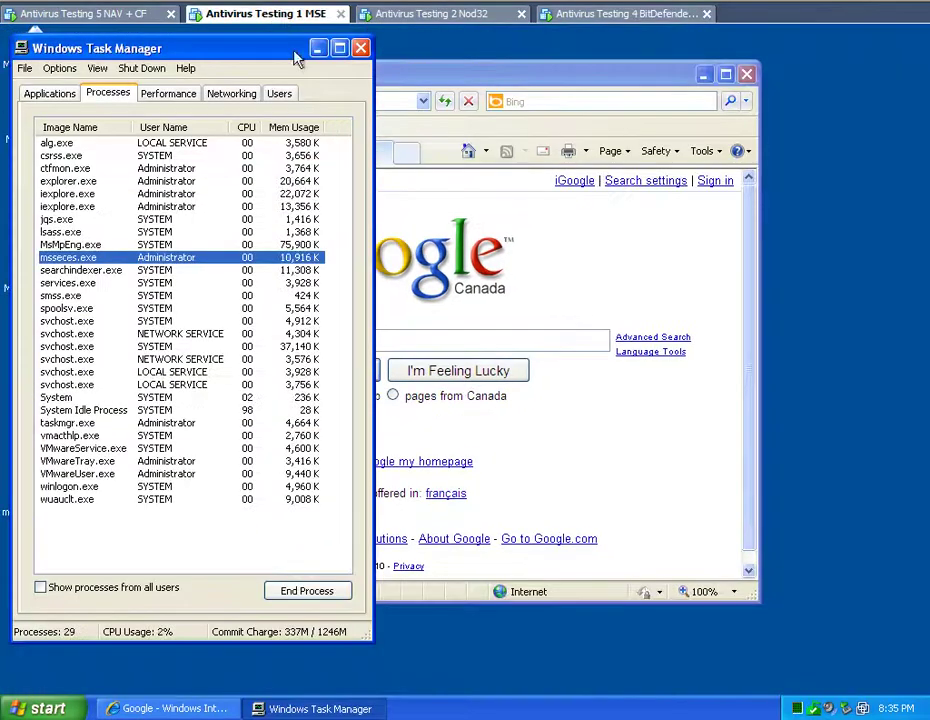
pyautogui.click(360, 48)
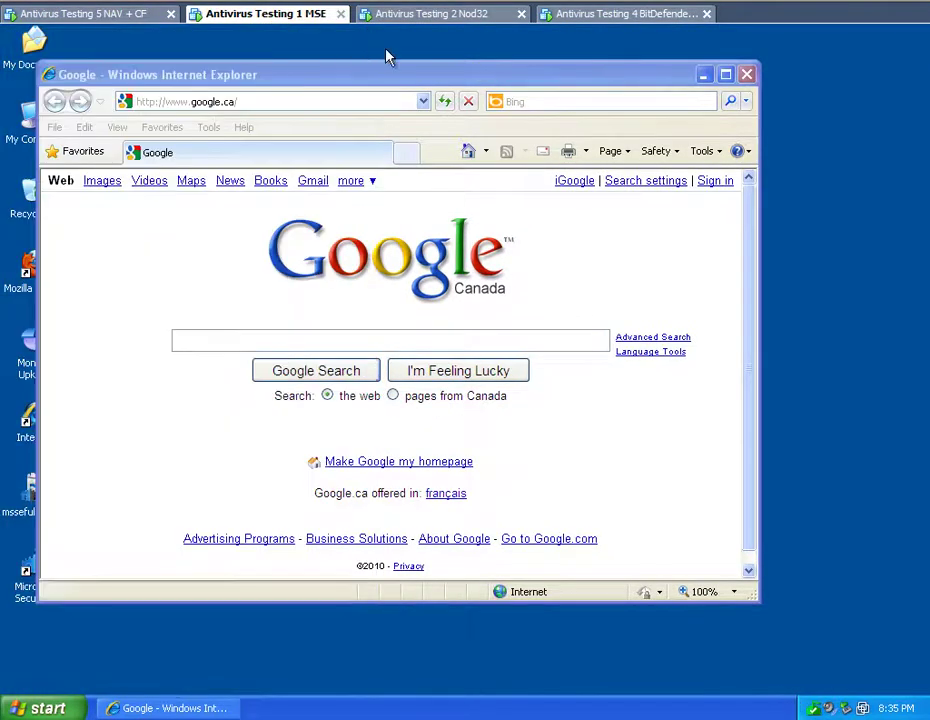
pyautogui.click(725, 74)
pyautogui.click(442, 16)
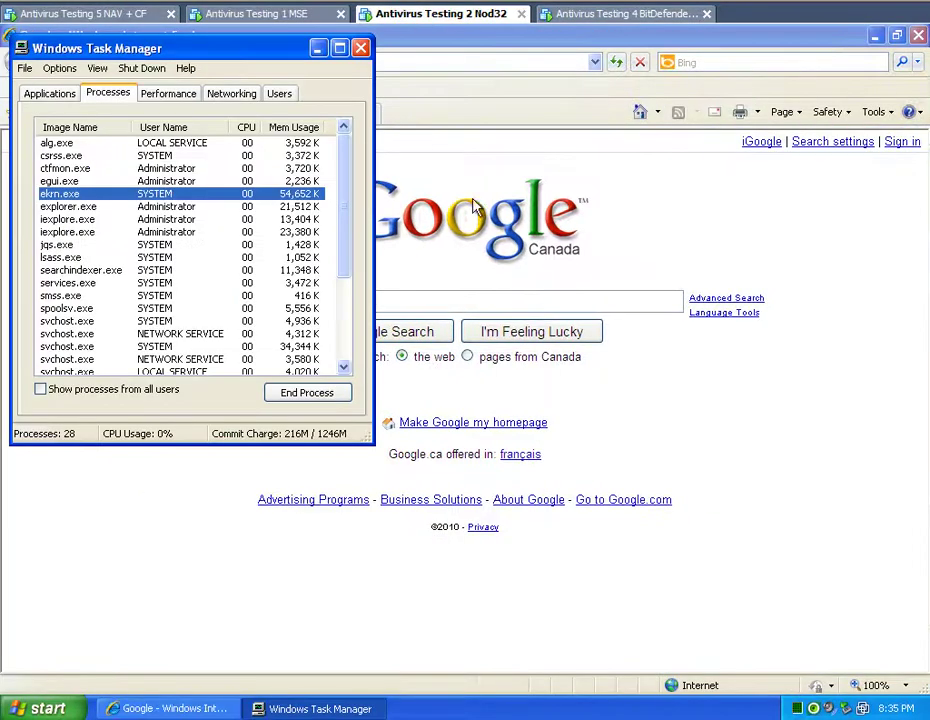
pyautogui.click(360, 47)
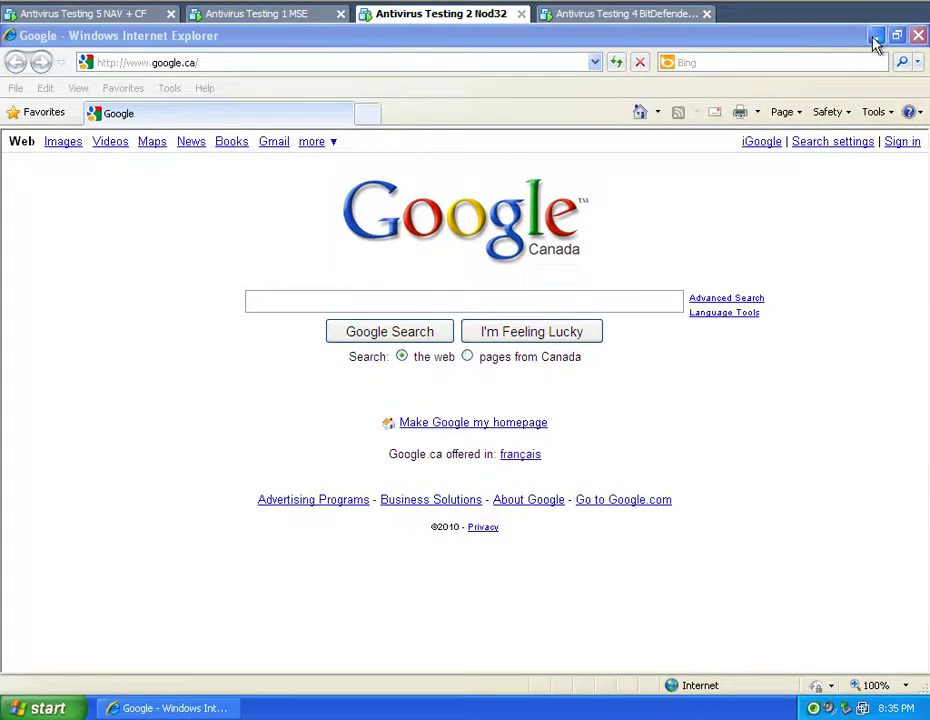
# Step: Look over the MSE and Nod32 machines and review the process list on the NAV + CF machine
pyautogui.click(262, 20)
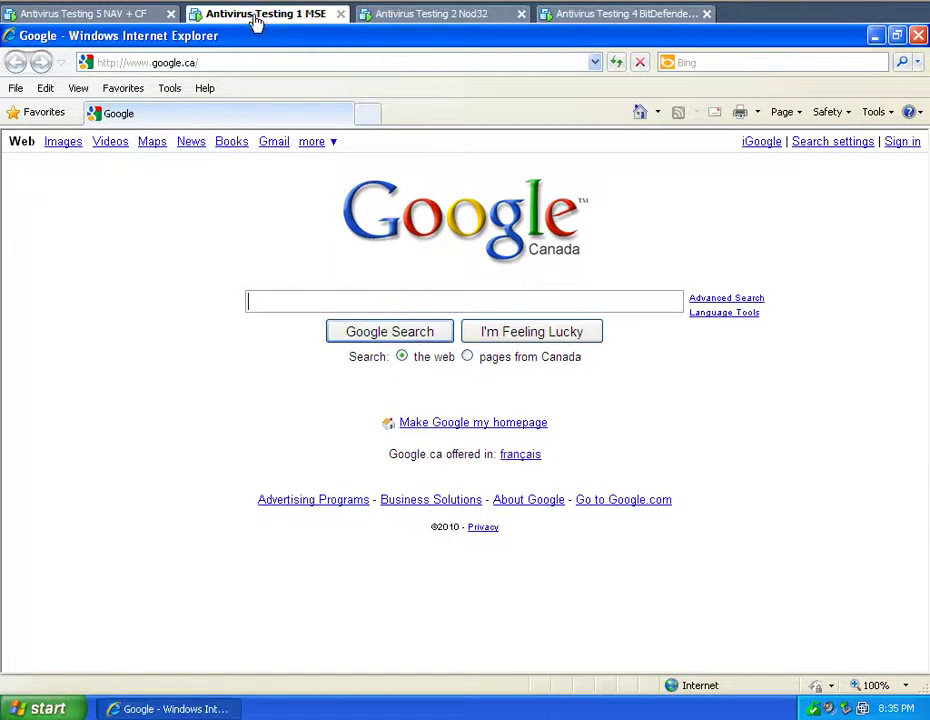
pyautogui.click(450, 17)
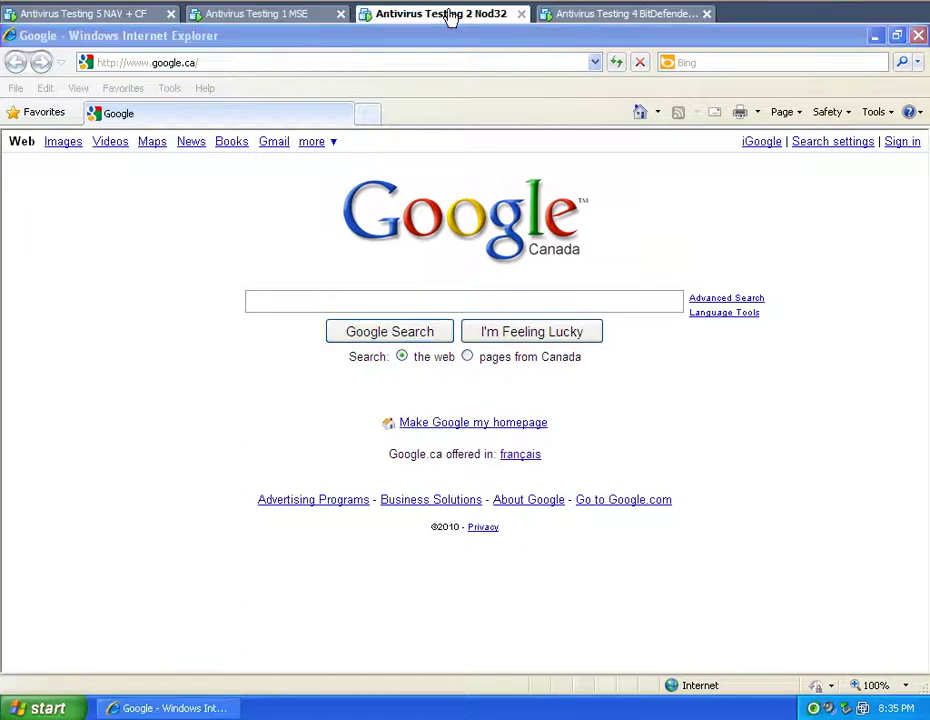
pyautogui.click(87, 16)
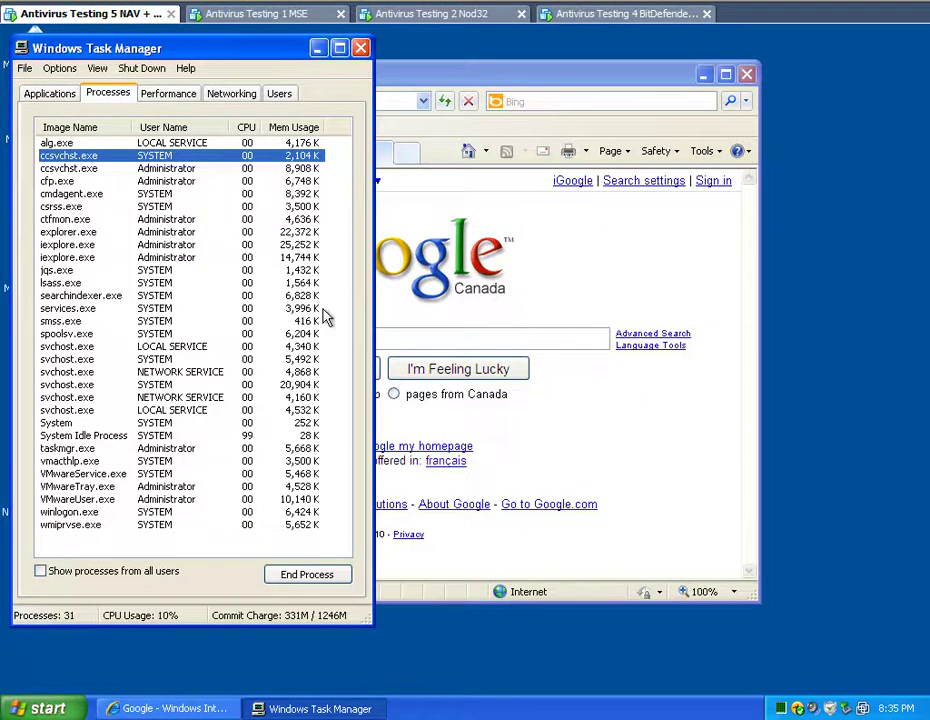
# Step: Reopen Task Manager on the BitDefender machine and sort its processes by image name
pyautogui.click(604, 15)
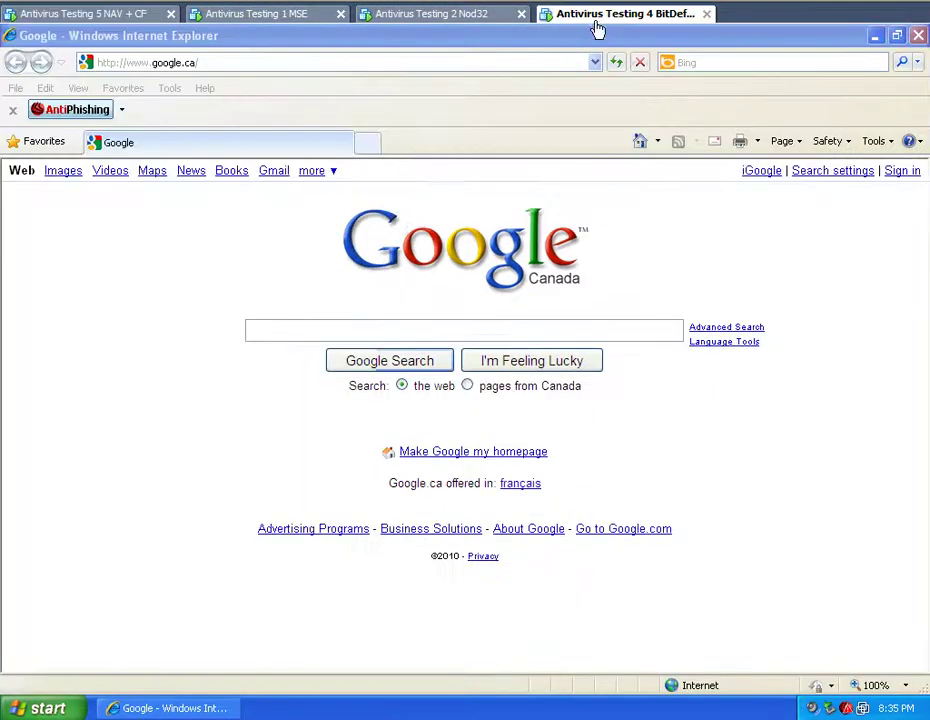
pyautogui.rightClick(395, 714)
pyautogui.click(452, 662)
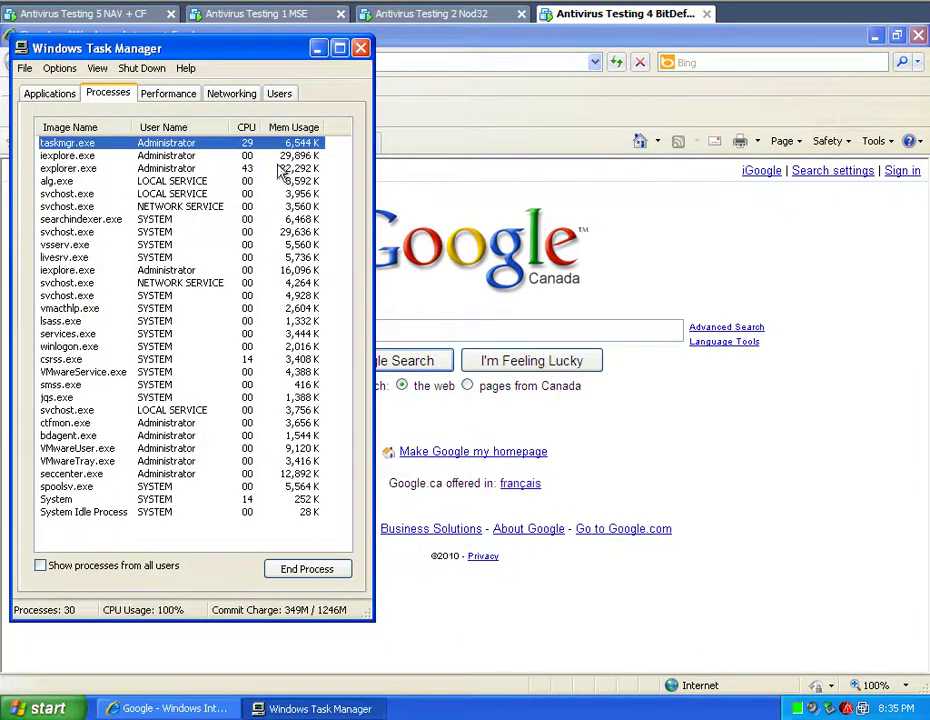
pyautogui.click(70, 127)
# Step: Examine the memory usage of bdagent.exe, livesrv.exe, seccenter.exe and vsserv.exe again and close the BitDefender machine's Task Manager
pyautogui.click(77, 158)
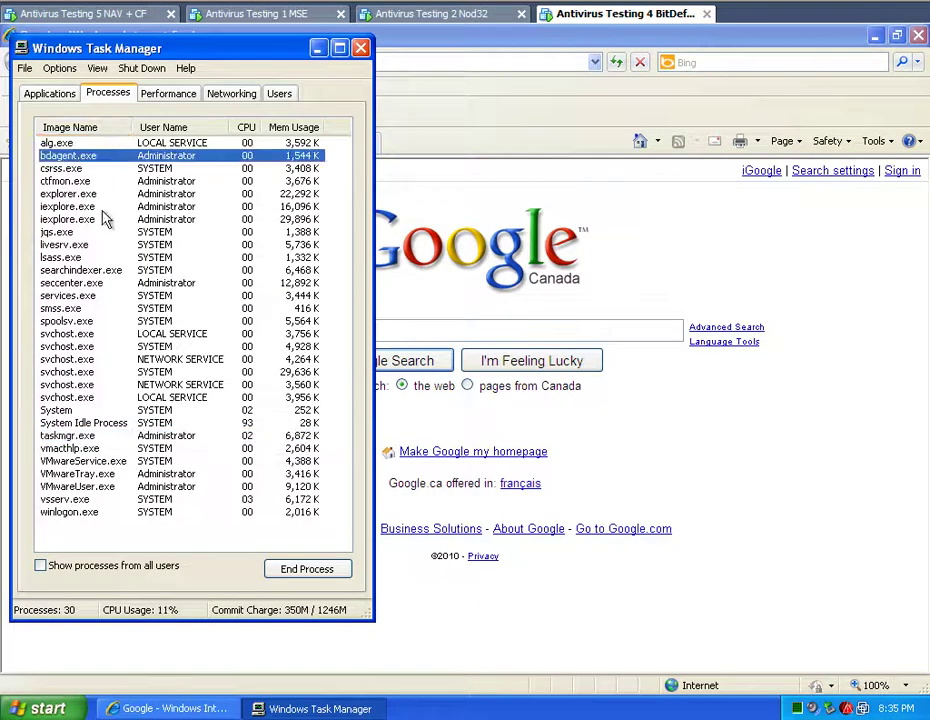
pyautogui.click(94, 248)
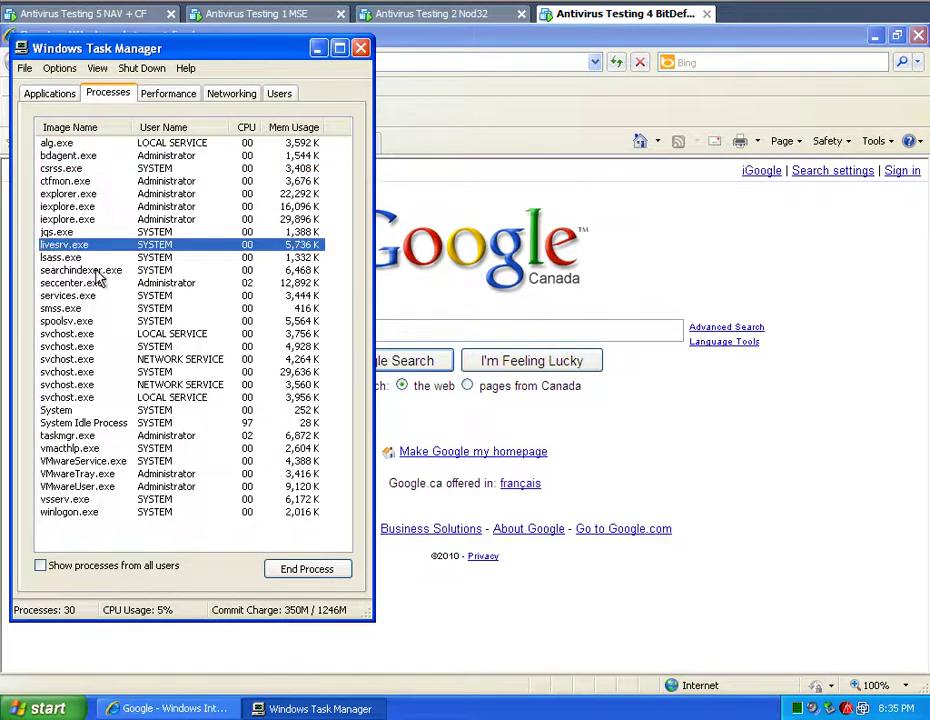
pyautogui.click(100, 284)
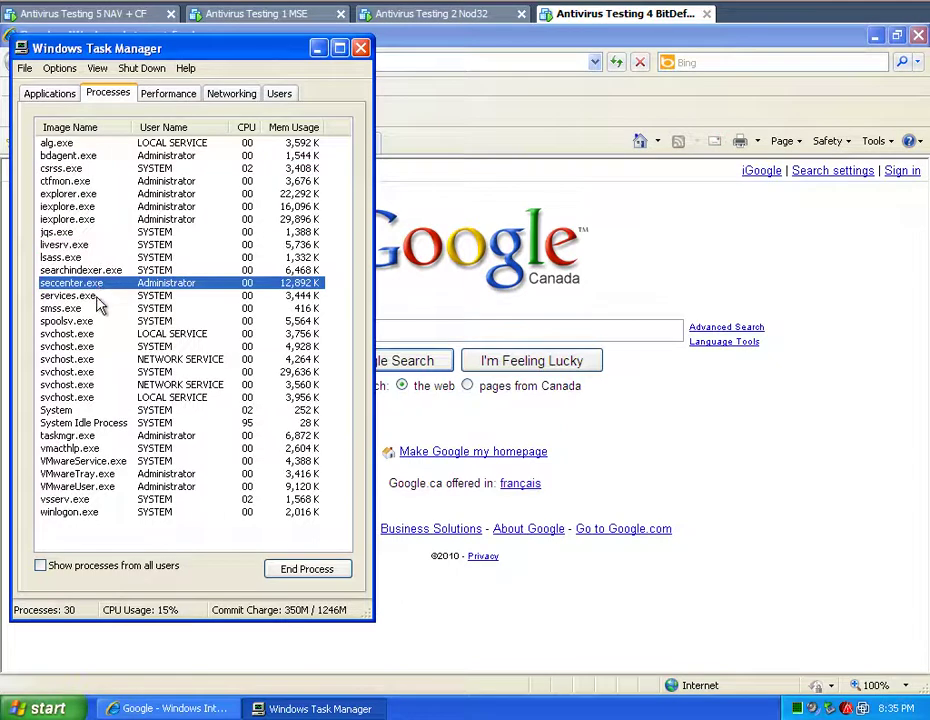
pyautogui.click(76, 244)
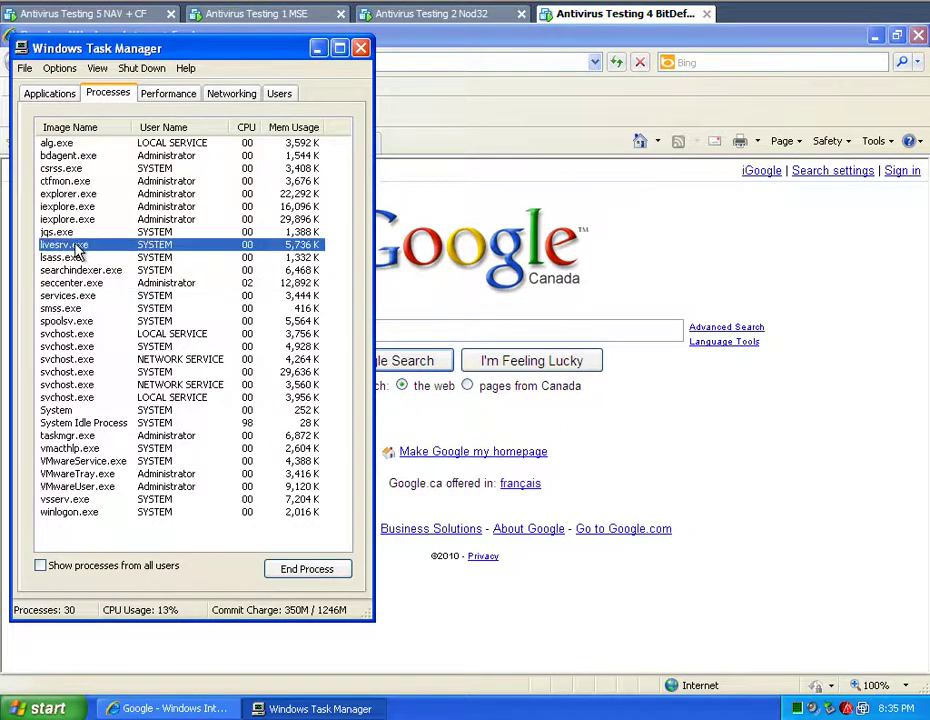
pyautogui.click(56, 156)
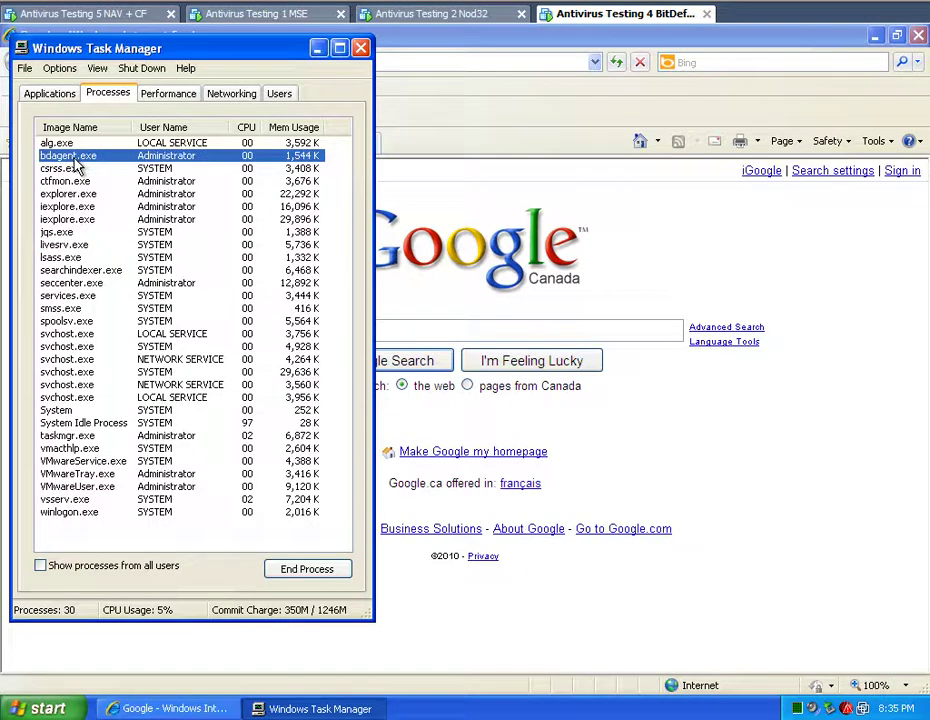
pyautogui.click(94, 500)
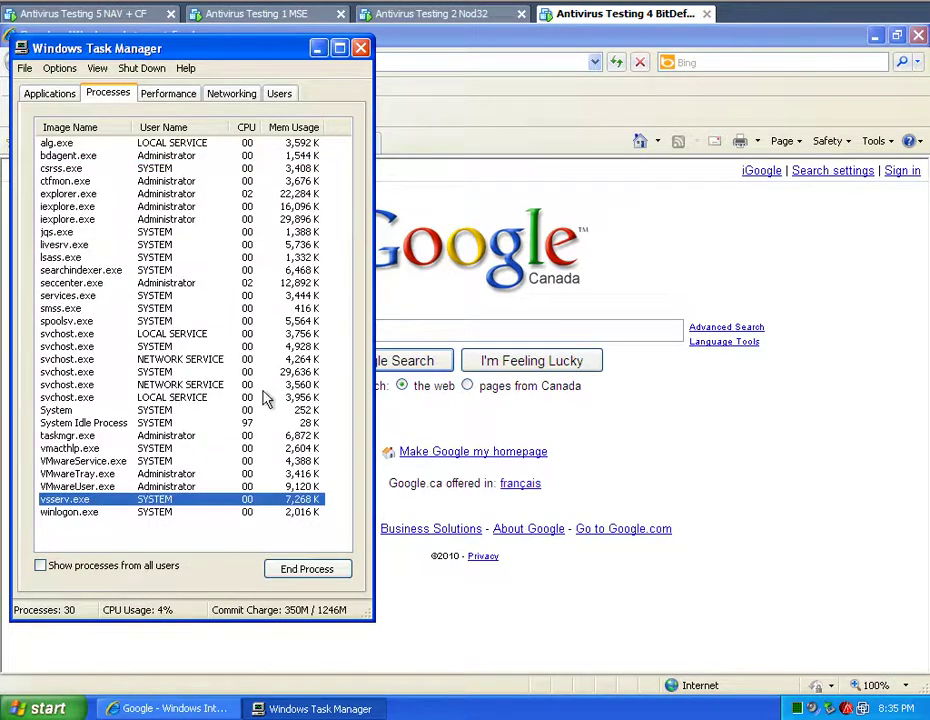
pyautogui.click(362, 50)
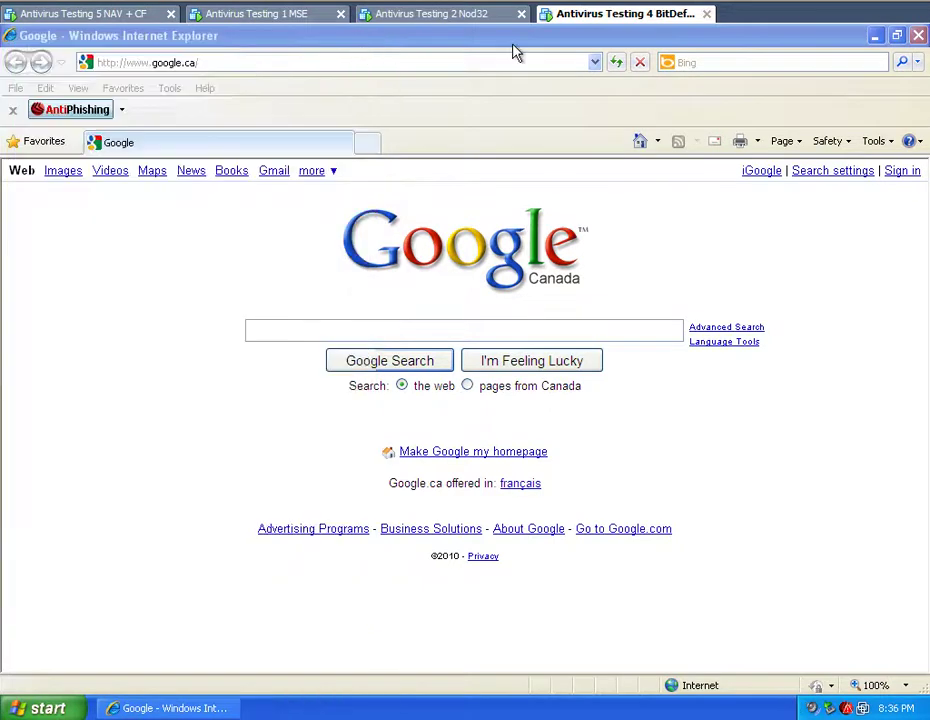
# Step: Close Task Manager and Internet Explorer on the NAV + CF machine and select its four Norton and COMODO desktop icons
pyautogui.click(100, 16)
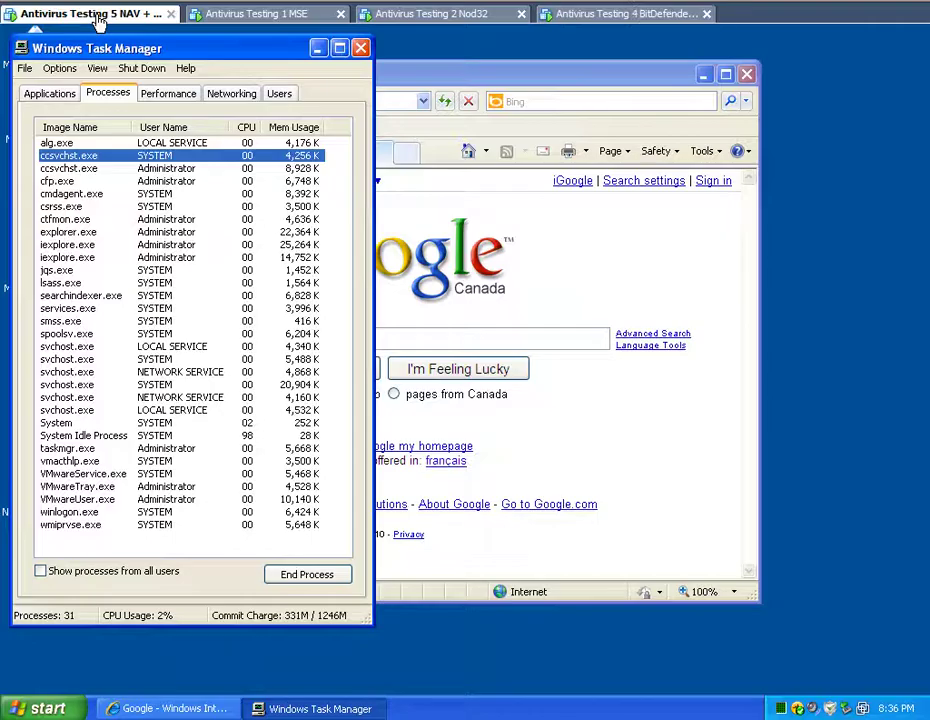
pyautogui.click(362, 50)
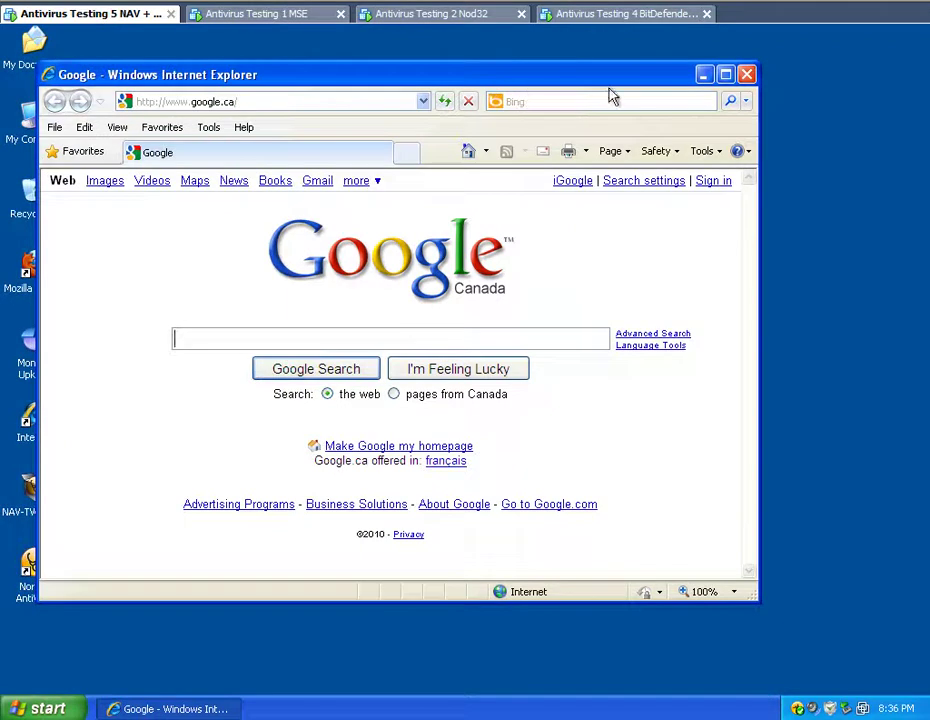
pyautogui.click(745, 75)
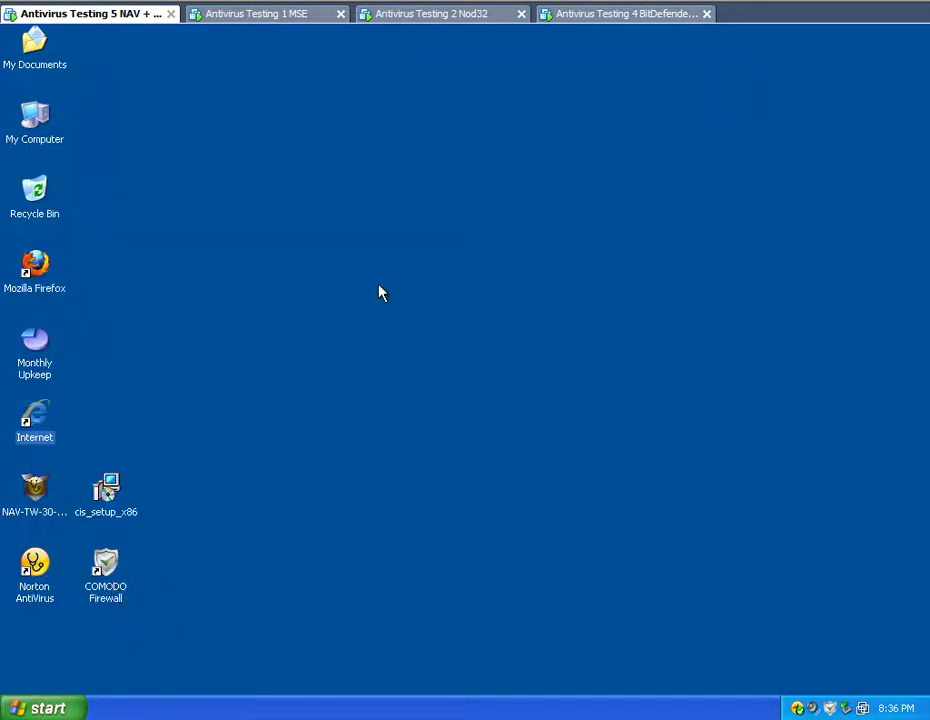
pyautogui.moveTo(234, 670); pyautogui.dragTo(22, 510)
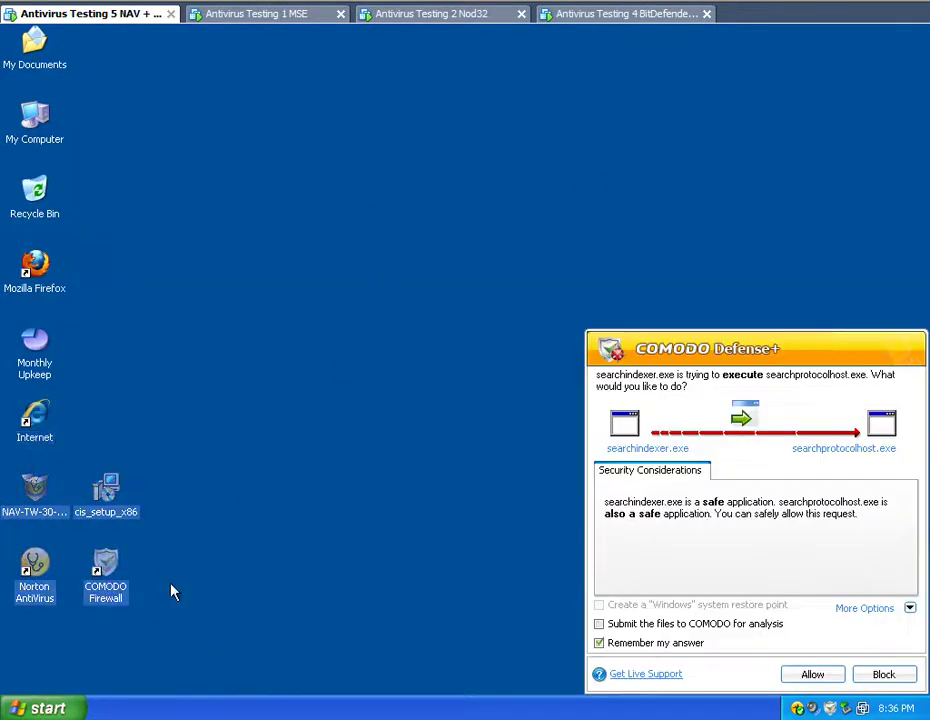
# Step: Allow both COMODO Defense+ requests from searchindexer.exe on the NAV + CF machine and open Internet Explorer maximized
pyautogui.click(818, 676)
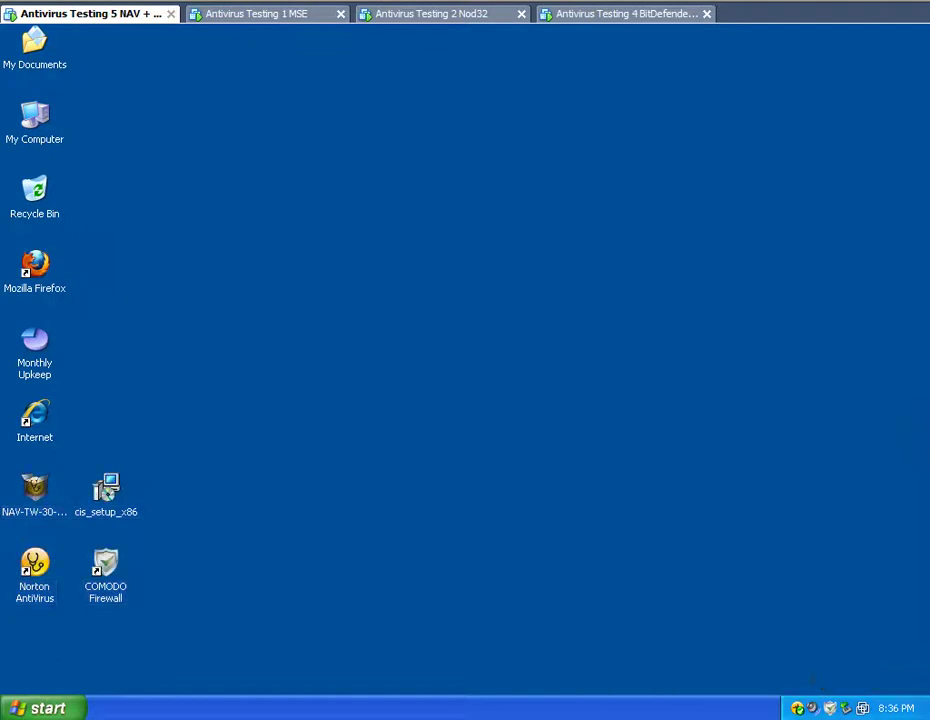
pyautogui.doubleClick(38, 424)
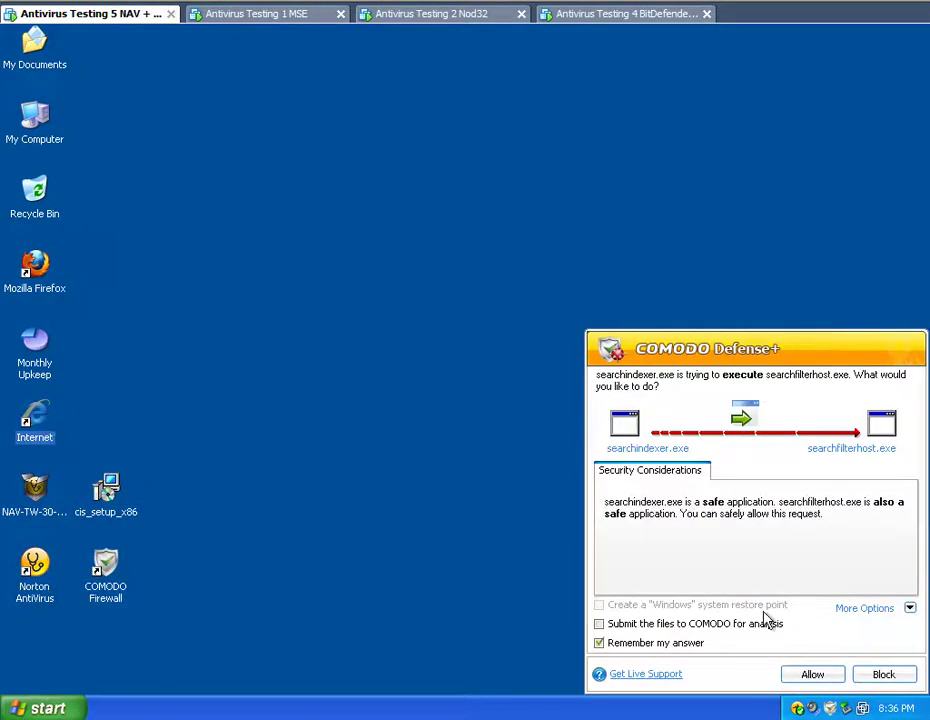
pyautogui.click(801, 675)
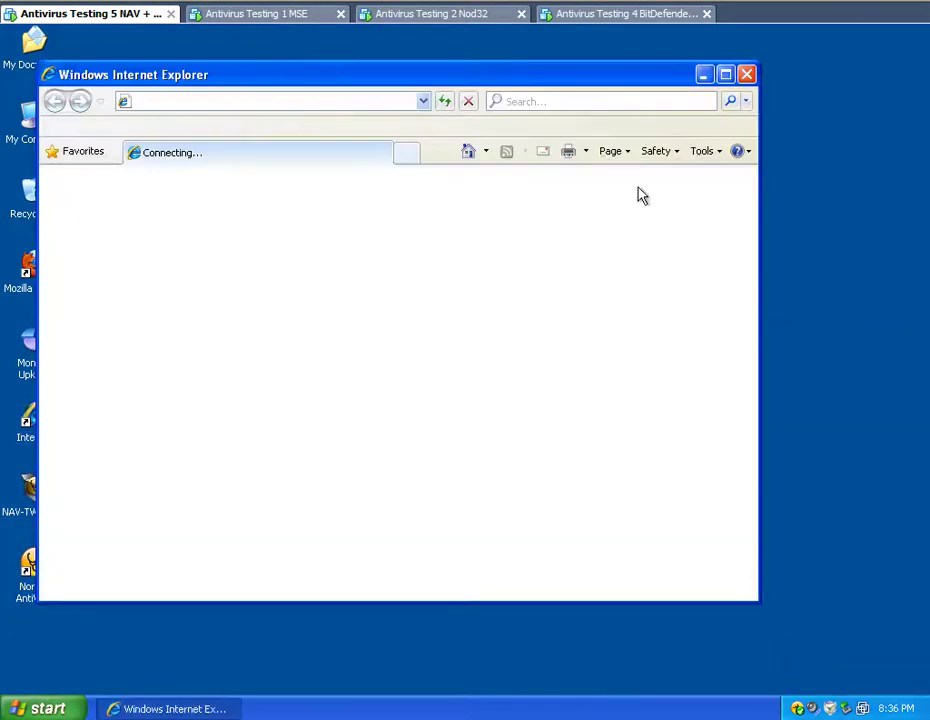
pyautogui.click(726, 75)
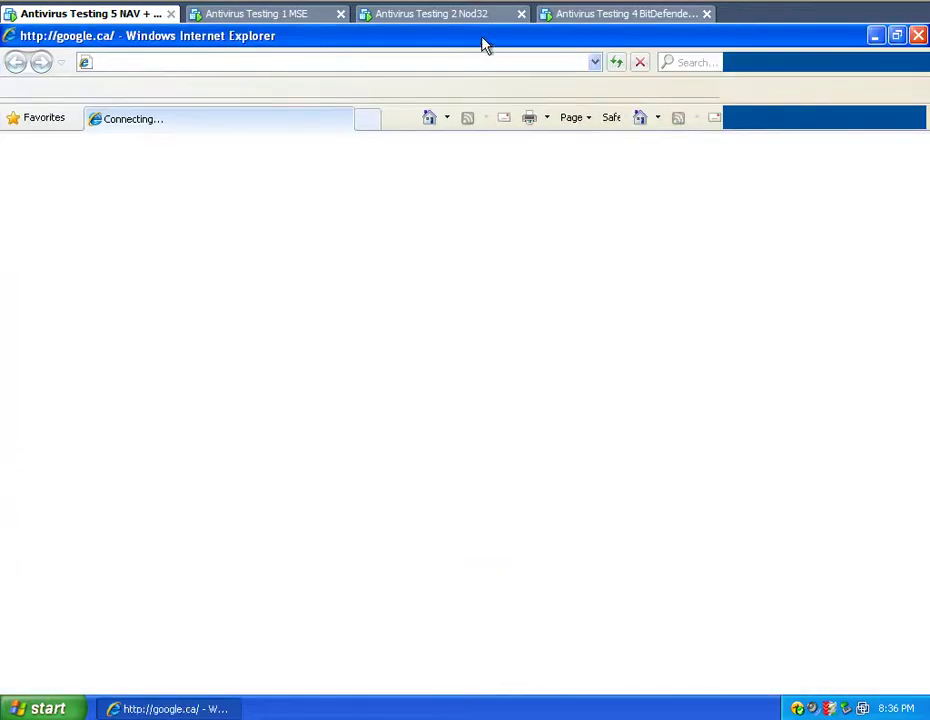
# Step: Look over the browsers on the other three machines and allow searchprotocolhost.exe's protected COM access on the NAV + CF machine
pyautogui.click(250, 14)
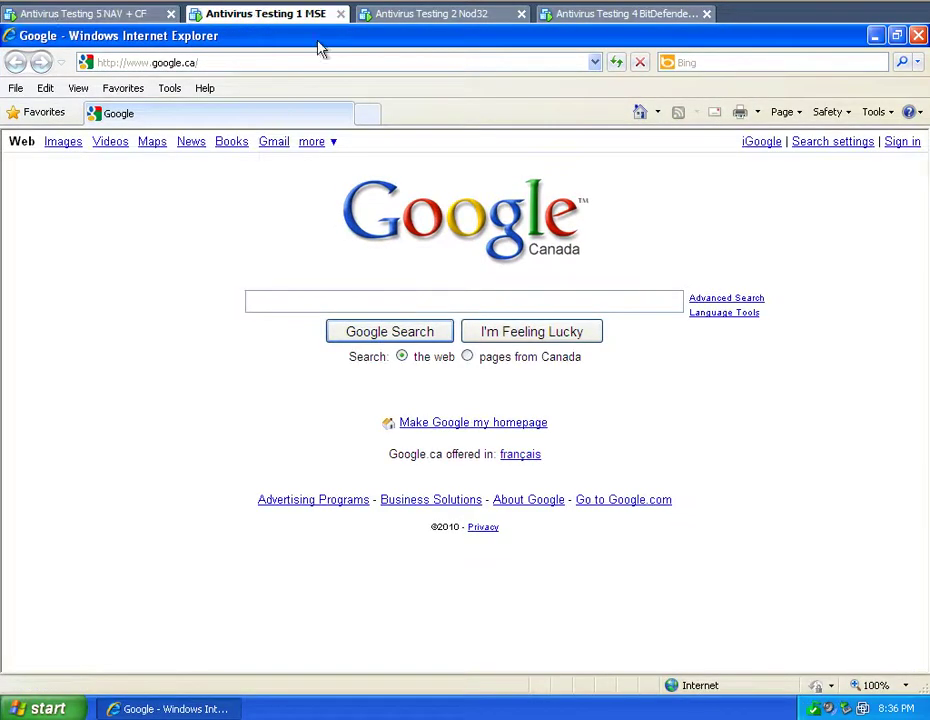
pyautogui.click(440, 14)
pyautogui.click(596, 14)
pyautogui.click(90, 18)
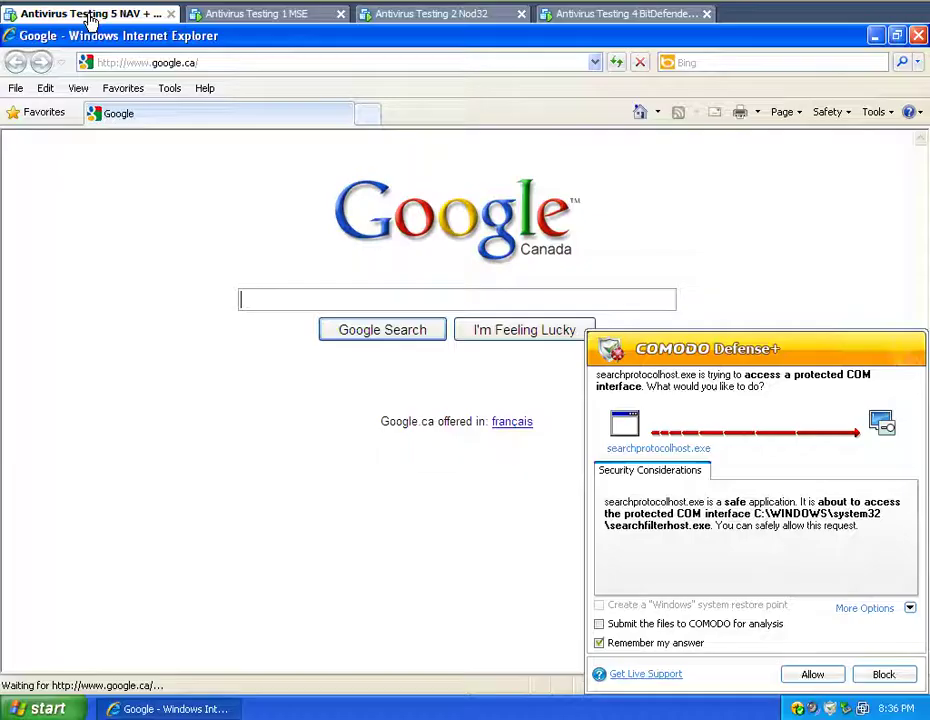
pyautogui.click(812, 672)
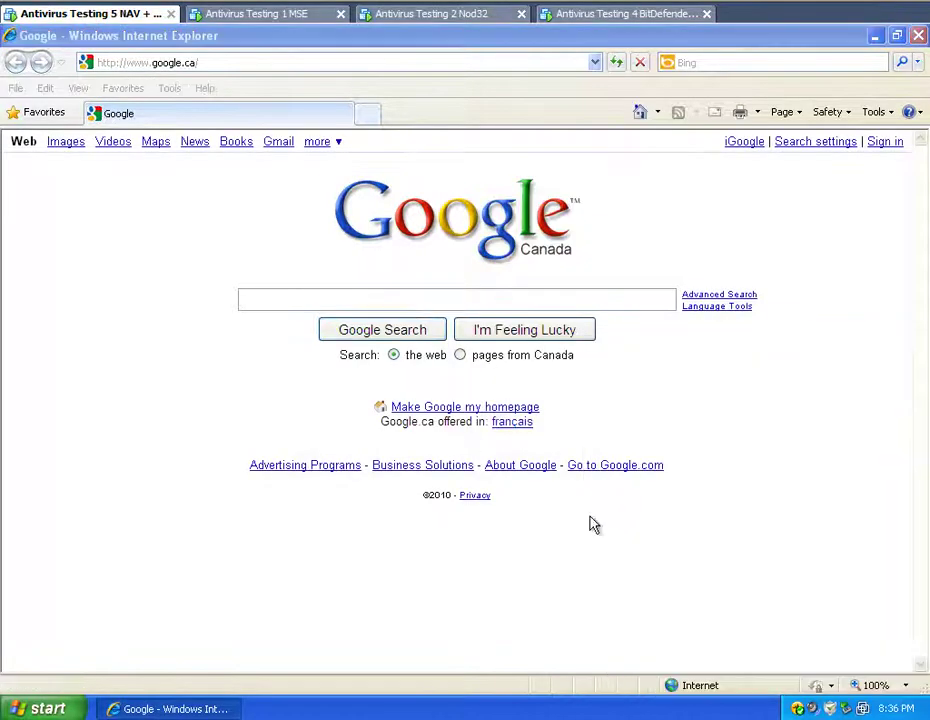
# Step: Open the Malware Domain List favorite in the NAV + CF machine's browser and add a new blank browser tab
pyautogui.click(123, 88)
pyautogui.click(152, 232)
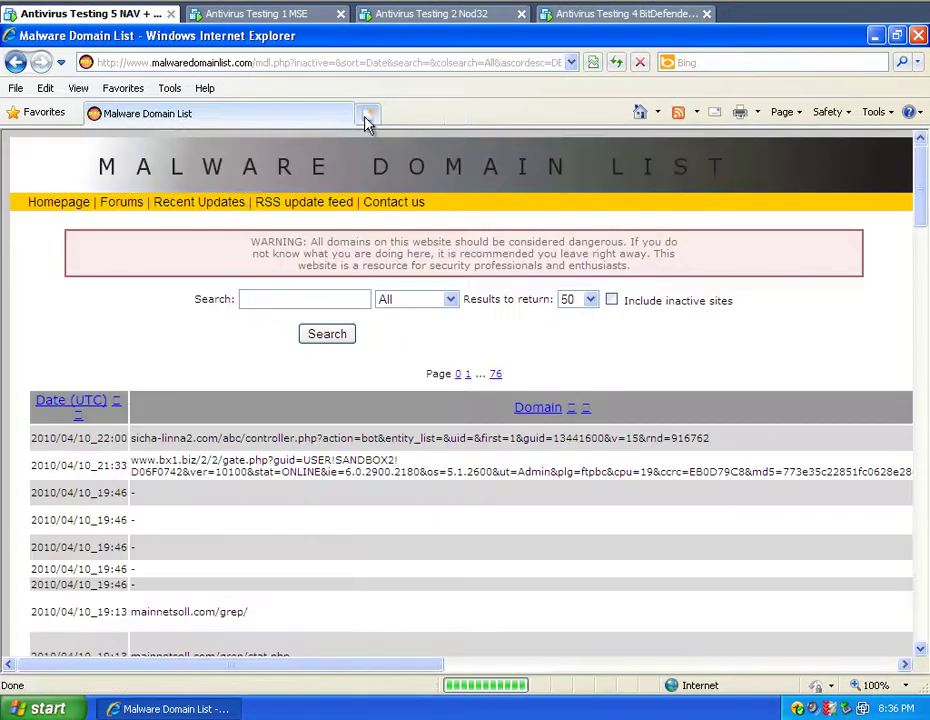
pyautogui.click(367, 113)
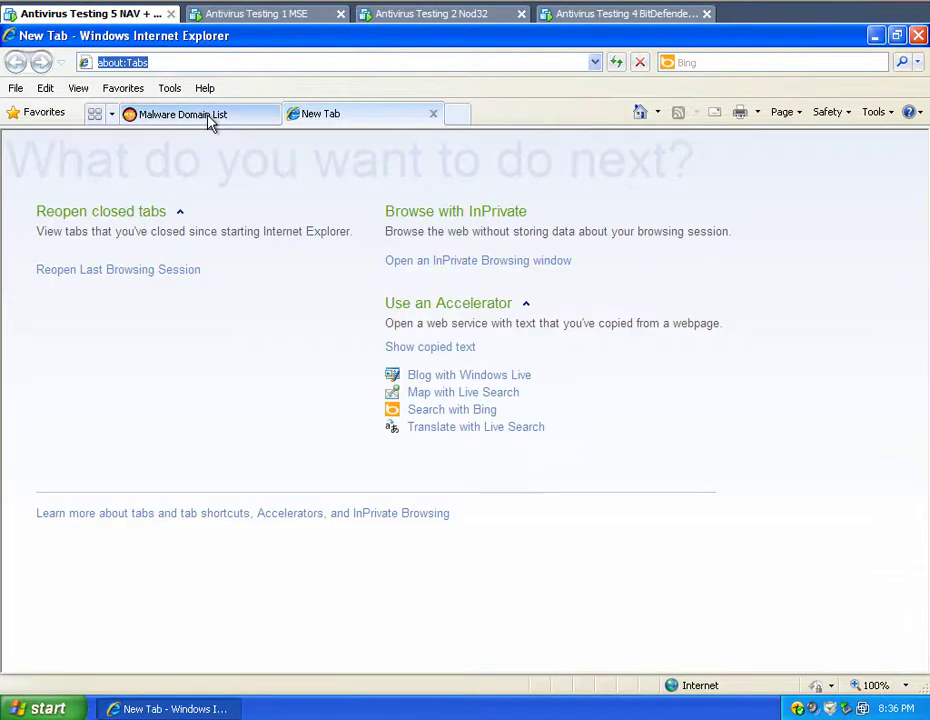
# Step: Copy the sicha-linna2.com controller.php address from the first row of the Malware Domain List and load it in the new tab
pyautogui.click(205, 116)
pyautogui.moveTo(742, 436); pyautogui.dragTo(130, 440)
pyautogui.hotkey('ctrl', 'c')
pyautogui.rightClick(148, 440)
pyautogui.click(190, 467)
pyautogui.click(322, 114)
pyautogui.click(150, 62)
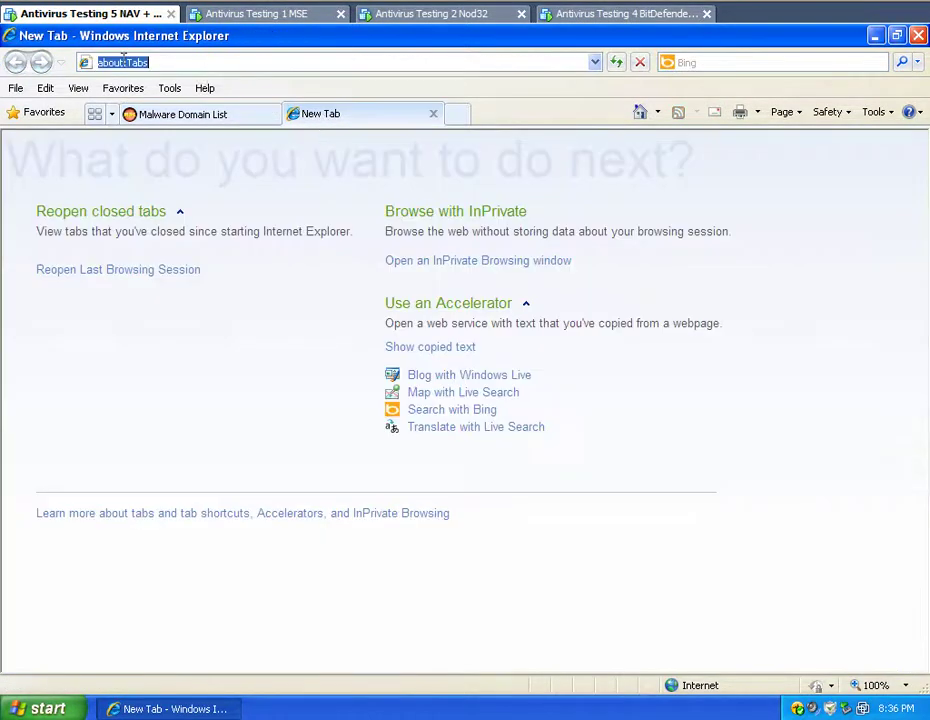
pyautogui.rightClick(128, 62)
pyautogui.click(148, 124)
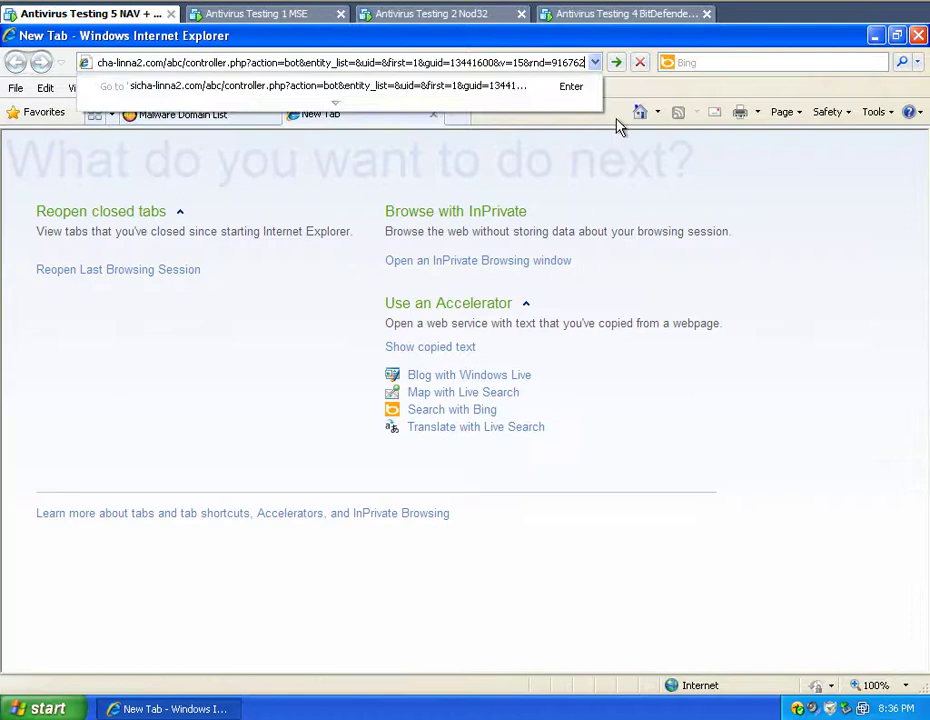
pyautogui.click(616, 62)
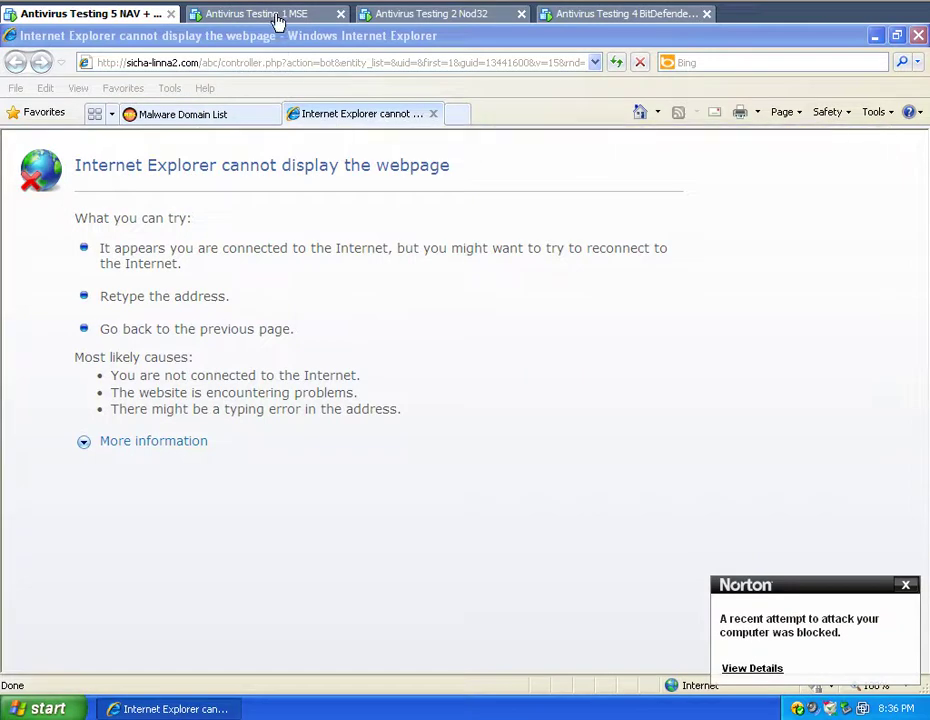
# Step: Load the copied sicha-linna2.com address in Internet Explorer on the MSE machine
pyautogui.click(278, 18)
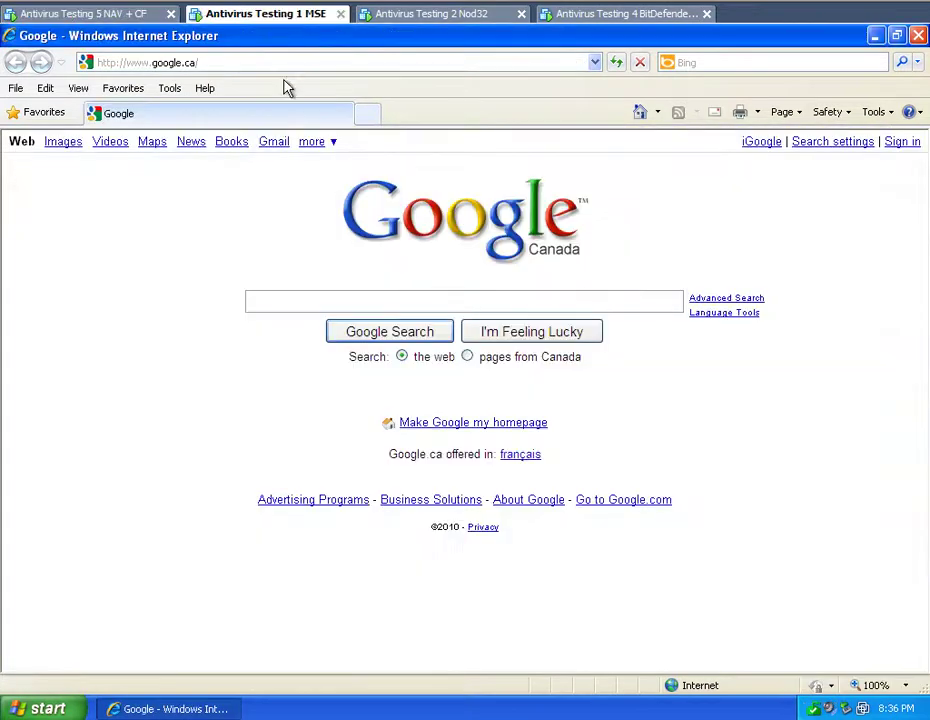
pyautogui.click(175, 62)
pyautogui.rightClick(172, 62)
pyautogui.click(203, 124)
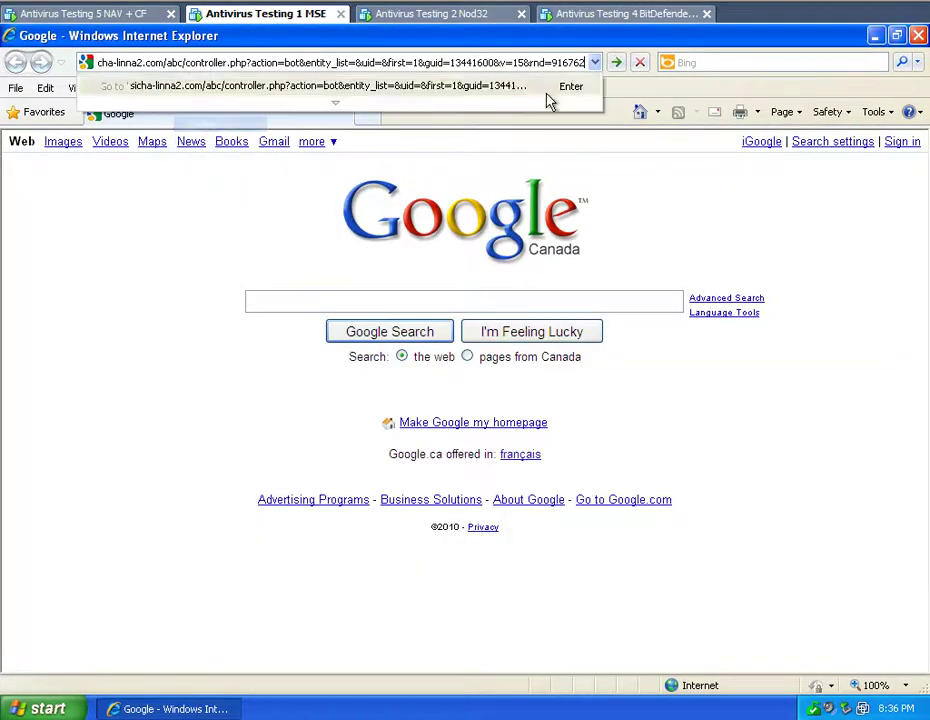
pyautogui.click(616, 62)
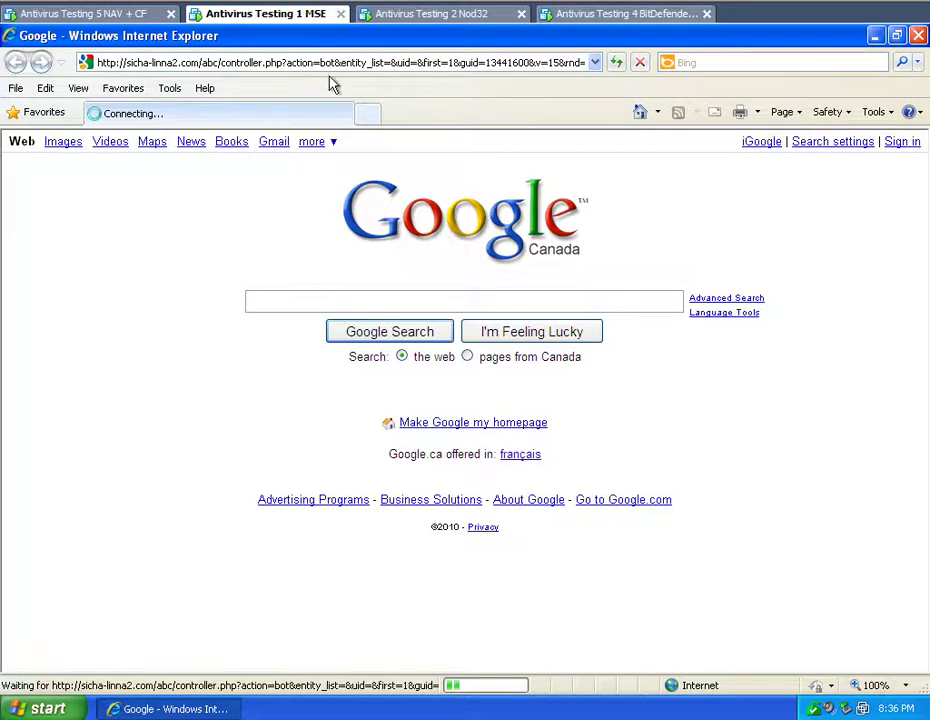
# Step: Select the browser address on the Nod32 machine, check the Nod32 and BitDefender machines, and return to the NAV + CF machine
pyautogui.click(413, 25)
pyautogui.click(208, 62)
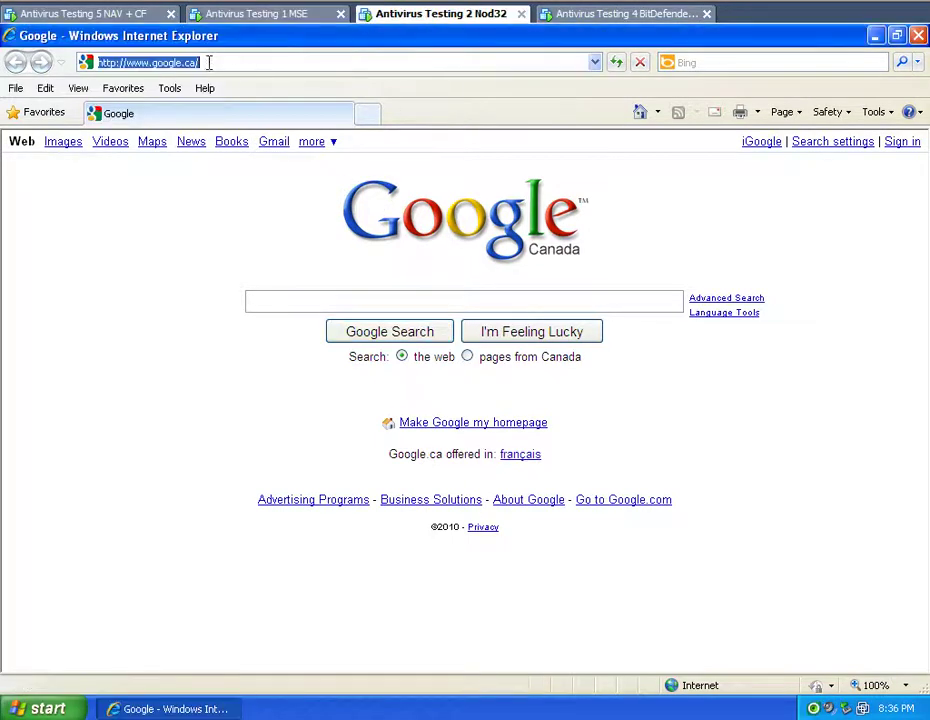
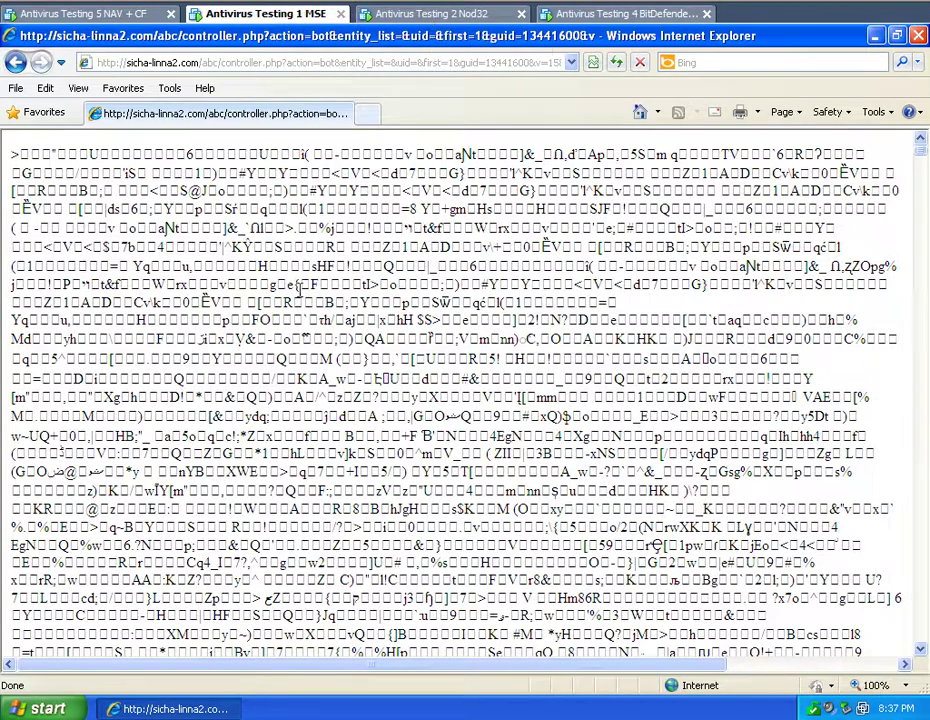
pyautogui.click(455, 14)
pyautogui.click(620, 14)
pyautogui.click(27, 18)
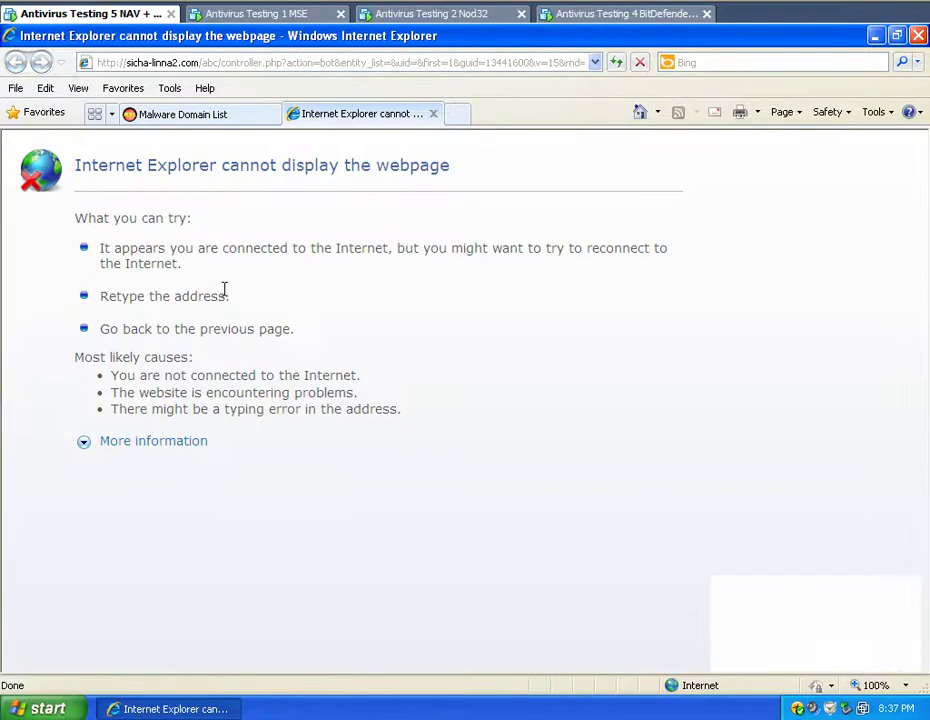
# Step: Copy the mainnetsoll.com/grep/load/load.exe address from the Malware Domain List
pyautogui.click(196, 118)
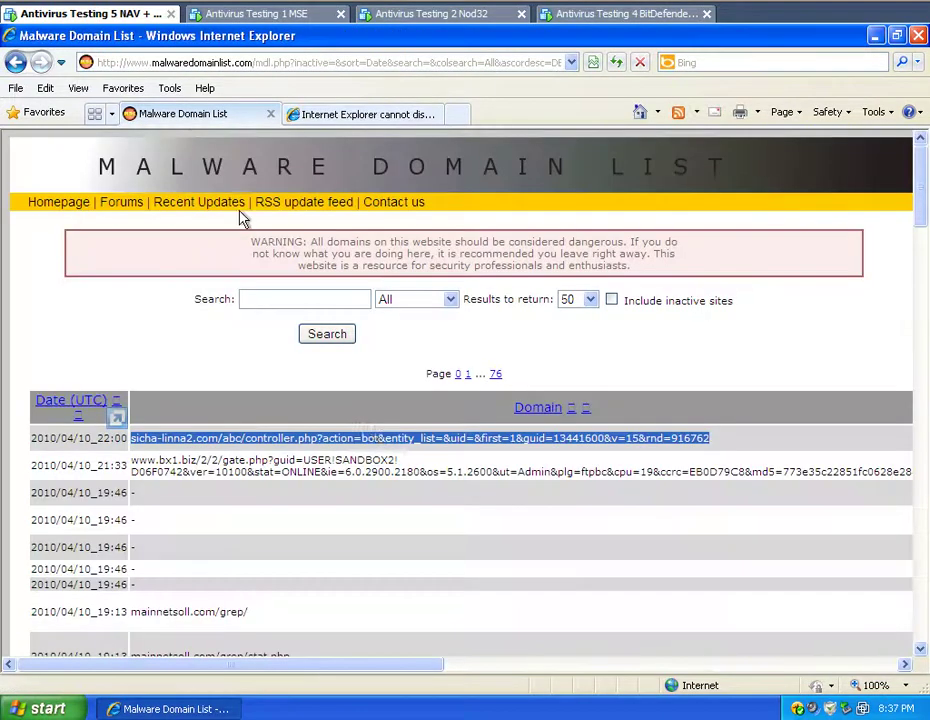
pyautogui.scroll(-3, 500, 535)
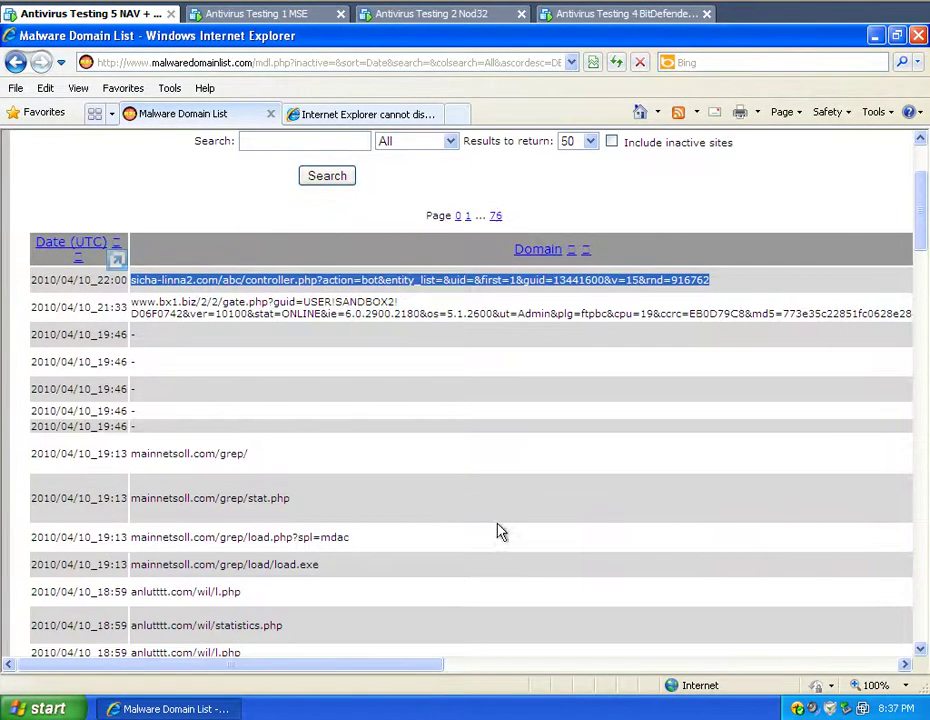
pyautogui.moveTo(336, 575); pyautogui.dragTo(173, 573)
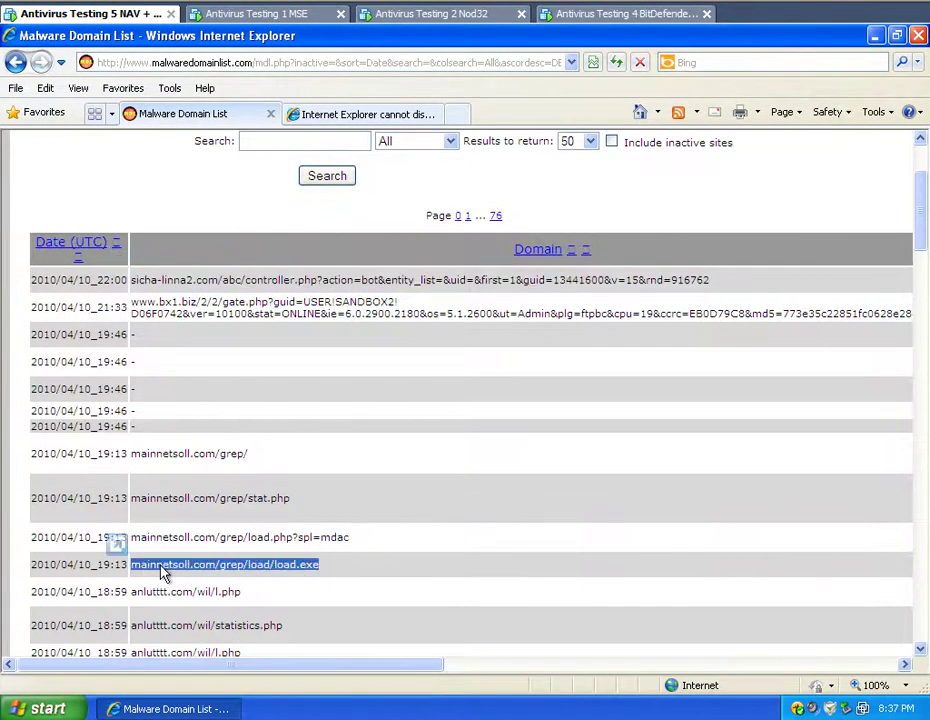
pyautogui.rightClick(163, 572)
pyautogui.click(235, 376)
# Step: Load the copied load.exe address in the second browser tab and choose to run the file, starting its download
pyautogui.click(318, 125)
pyautogui.click(245, 64)
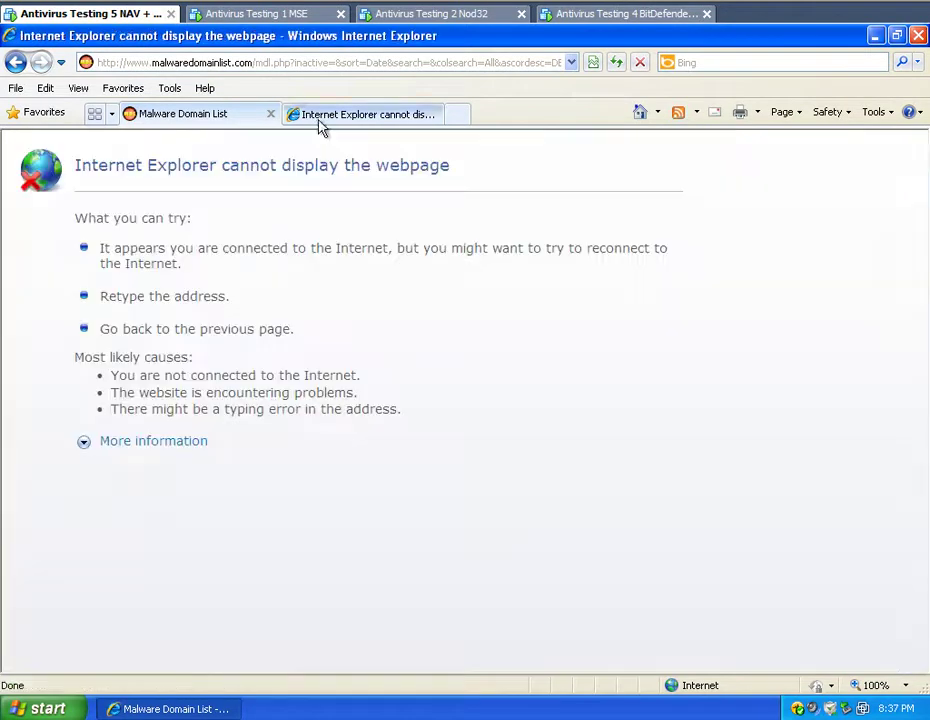
pyautogui.rightClick(240, 65)
pyautogui.click(264, 122)
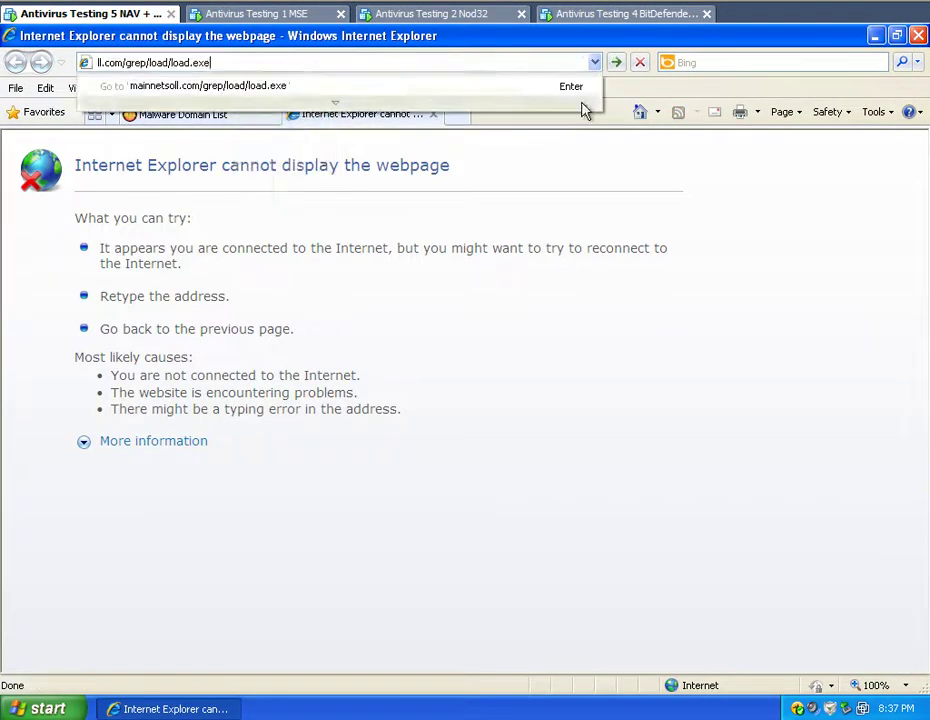
pyautogui.click(617, 63)
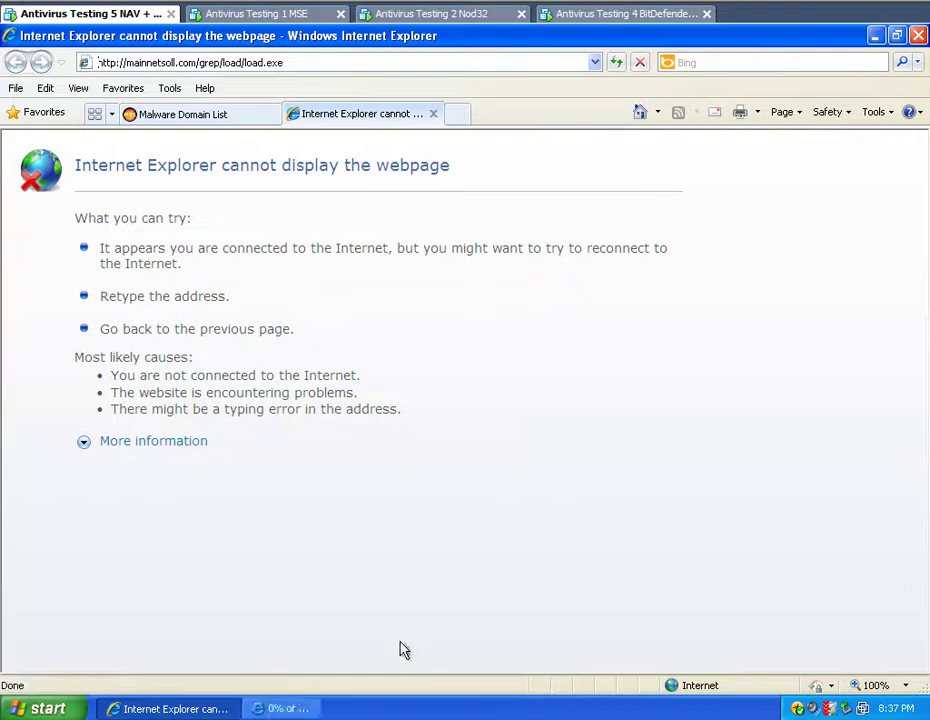
pyautogui.click(440, 381)
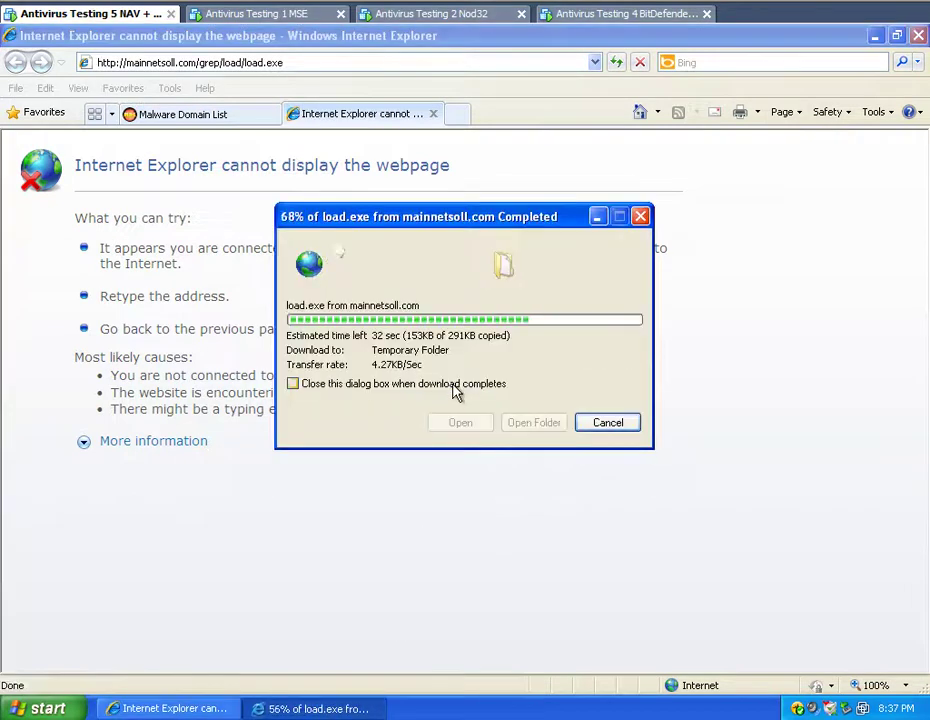